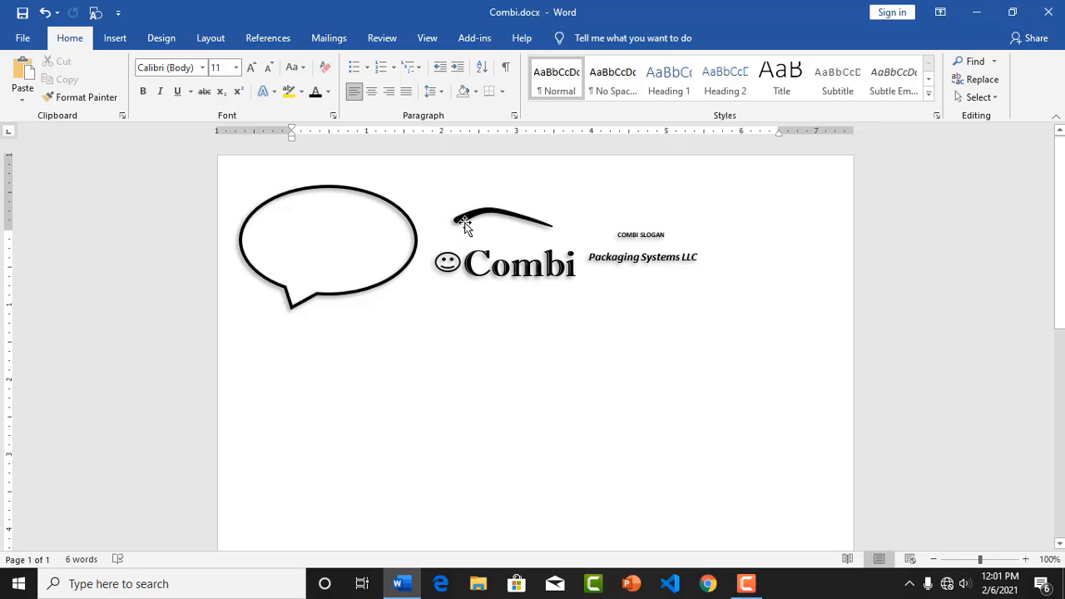
- Draw a rectangle in the empty area below the Combi logo
left_click(106, 40)
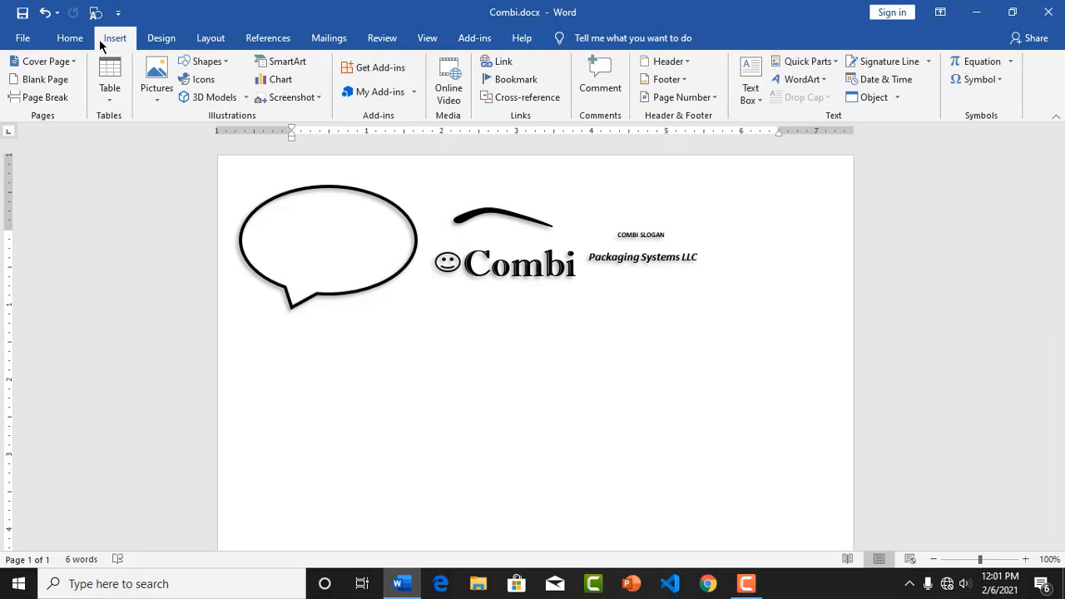
left_click(208, 62)
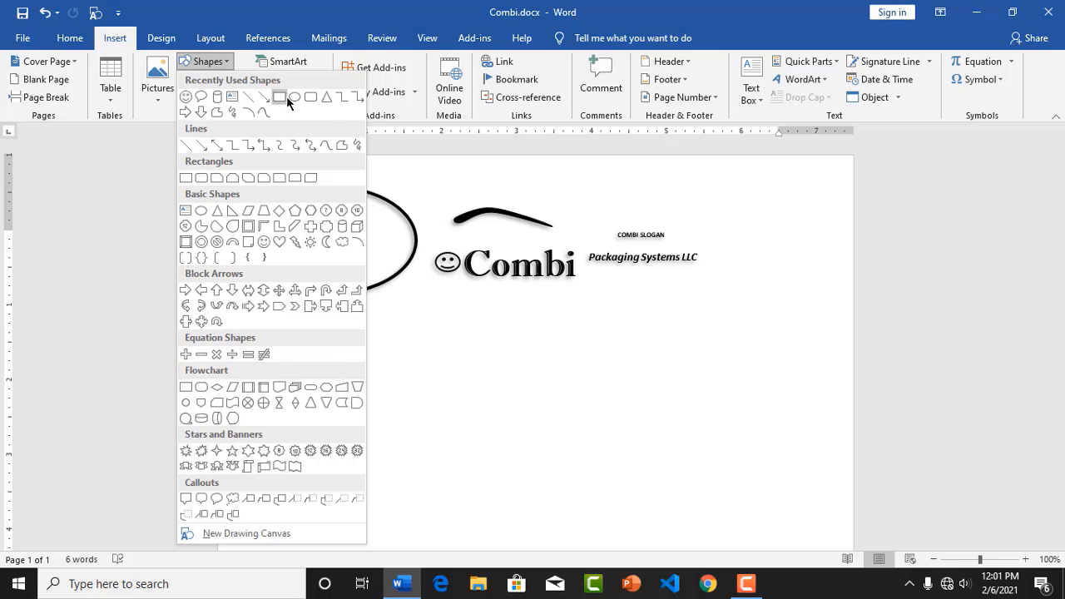
left_click(281, 97)
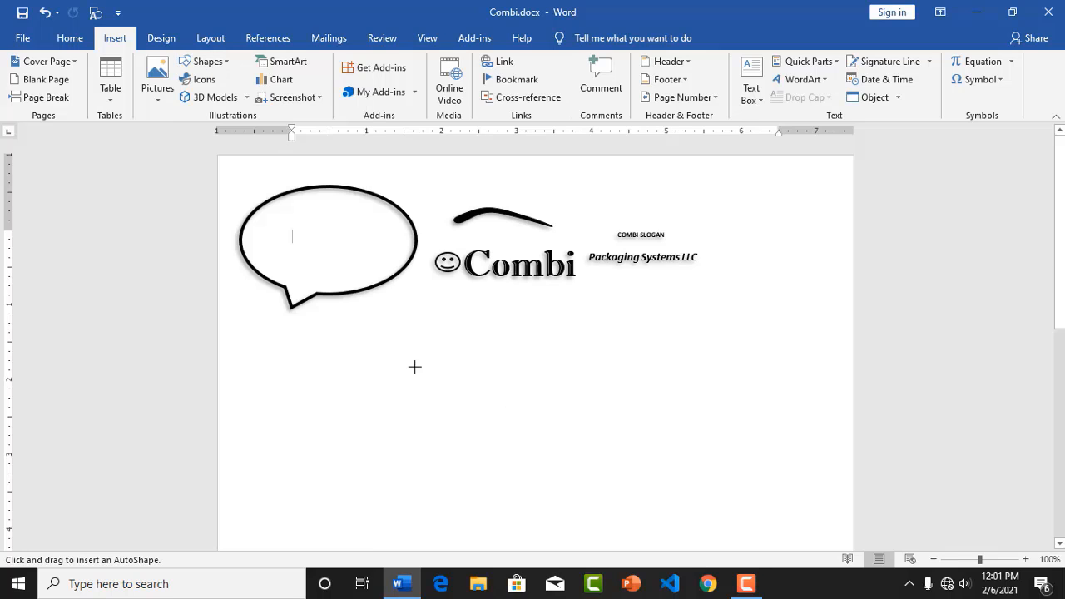
left_click_drag(415, 366, 525, 445)
- Draw an oval about 1.33" wide and 1.22" high overlapping the rectangle's lower corner and fill it orange
left_click(115, 38)
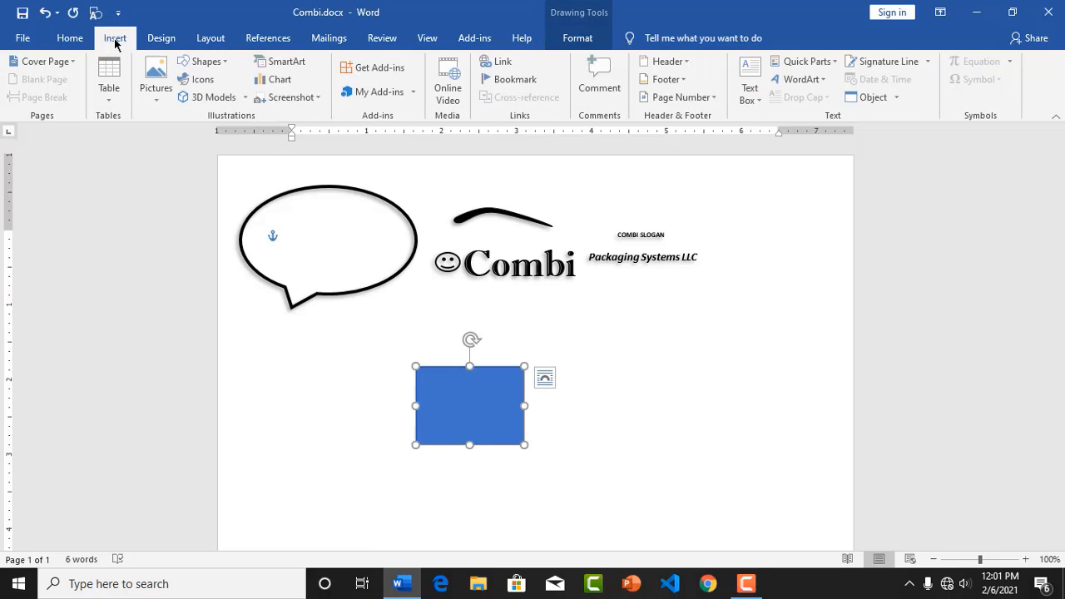
left_click(209, 63)
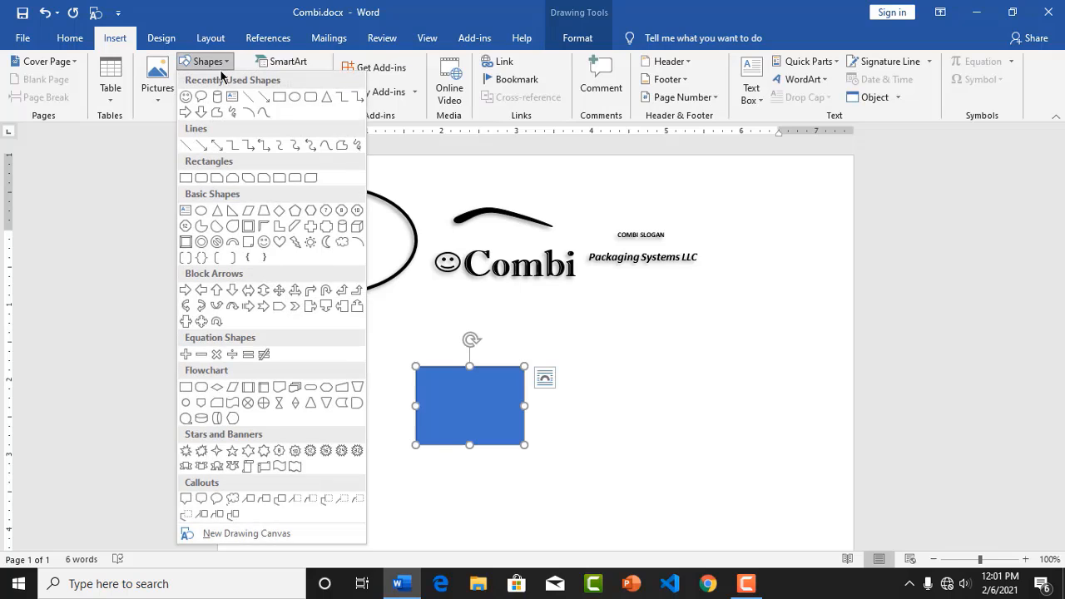
left_click(295, 97)
left_click_drag(468, 390, 568, 482)
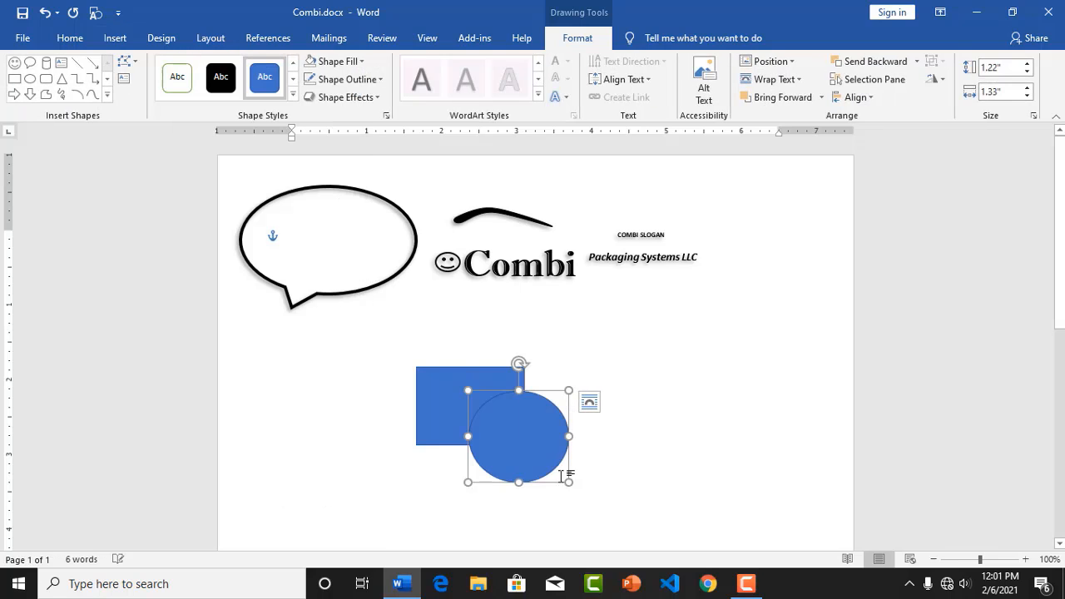
left_click(360, 62)
left_click(373, 96)
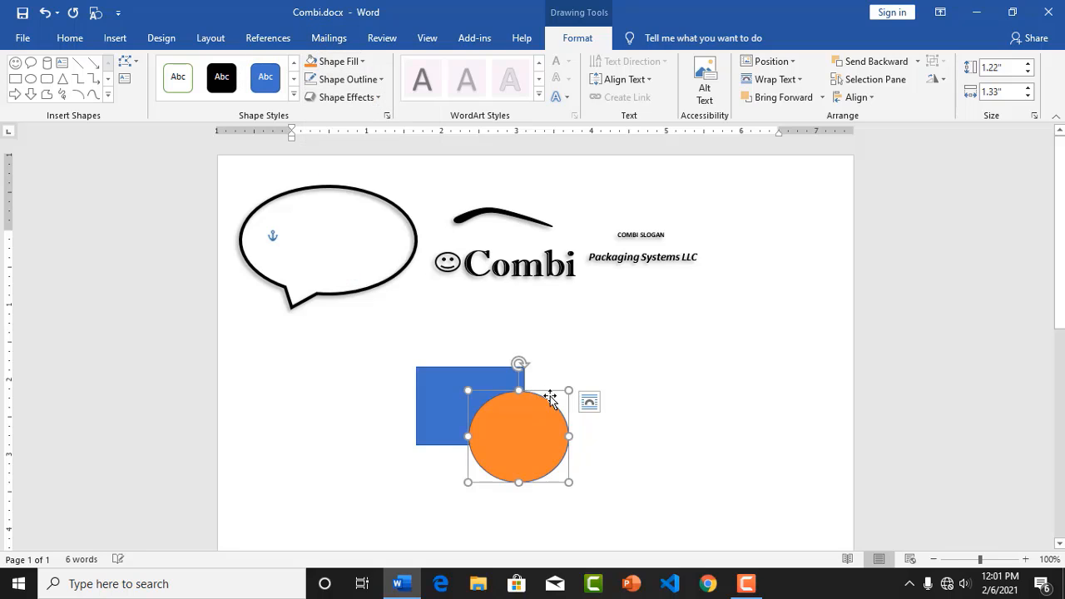
- Send the orange oval backward behind the blue rectangle, and bring it forward again
left_click(616, 437)
left_click(538, 425)
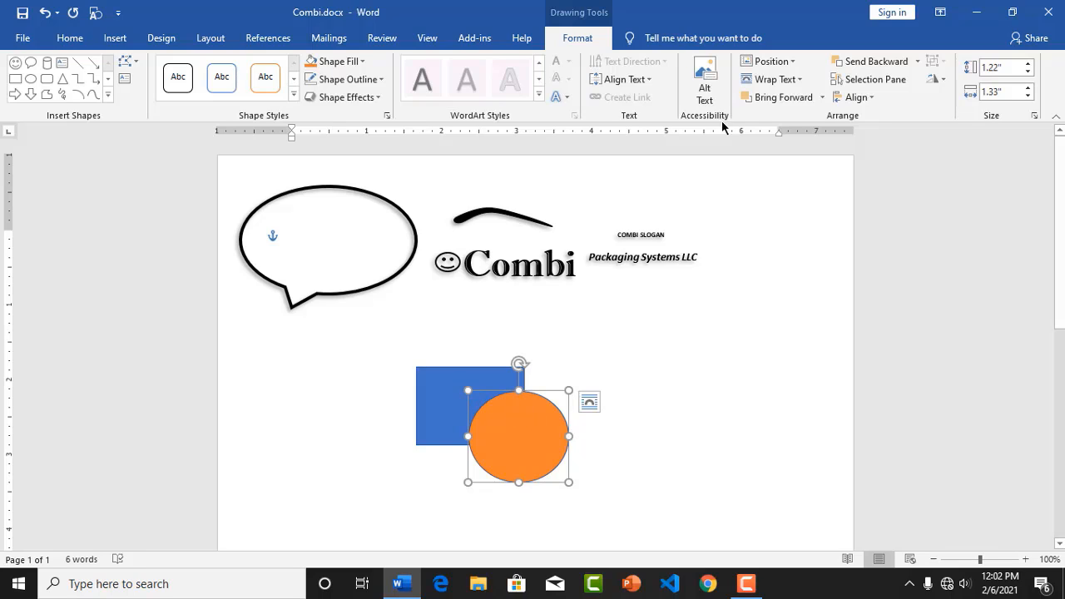
left_click(844, 62)
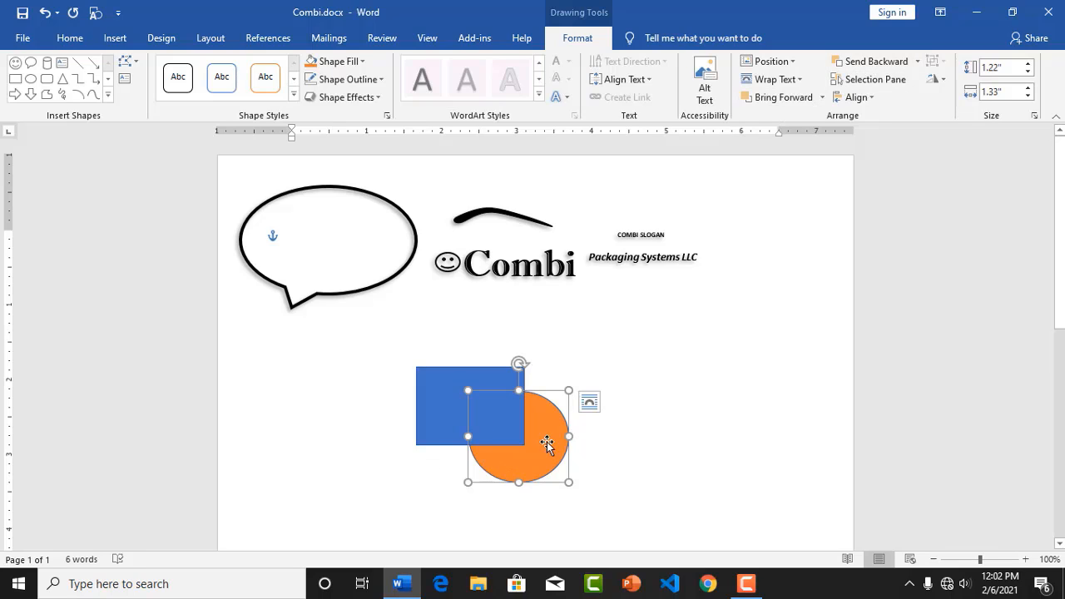
left_click(791, 97)
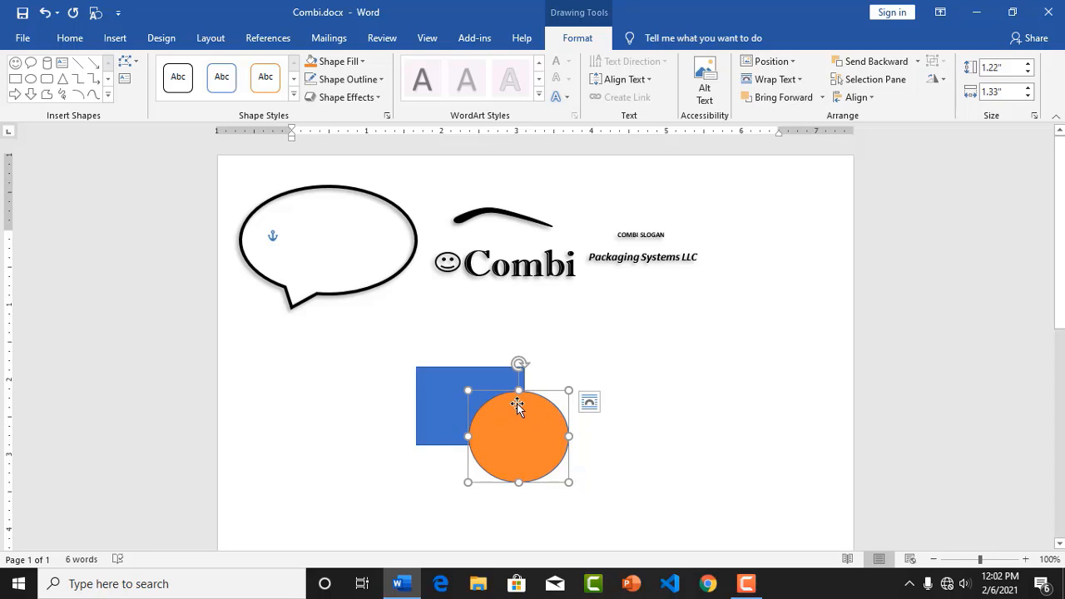
left_click(614, 347)
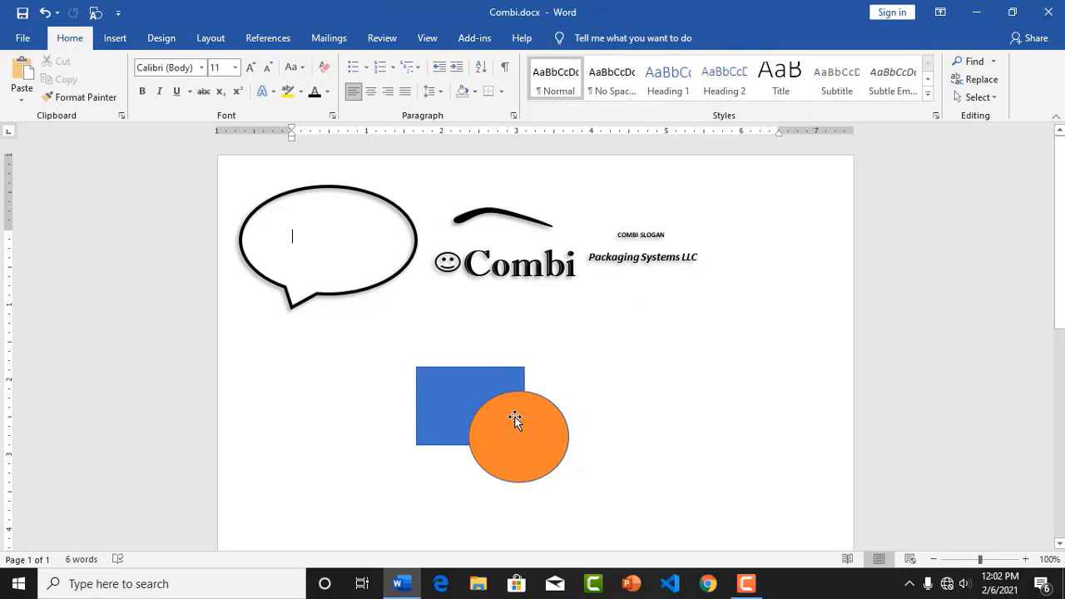
- Delete the orange oval and the blue rectangle
left_click(522, 415)
key("Delete")
left_click(466, 388)
key("Delete")
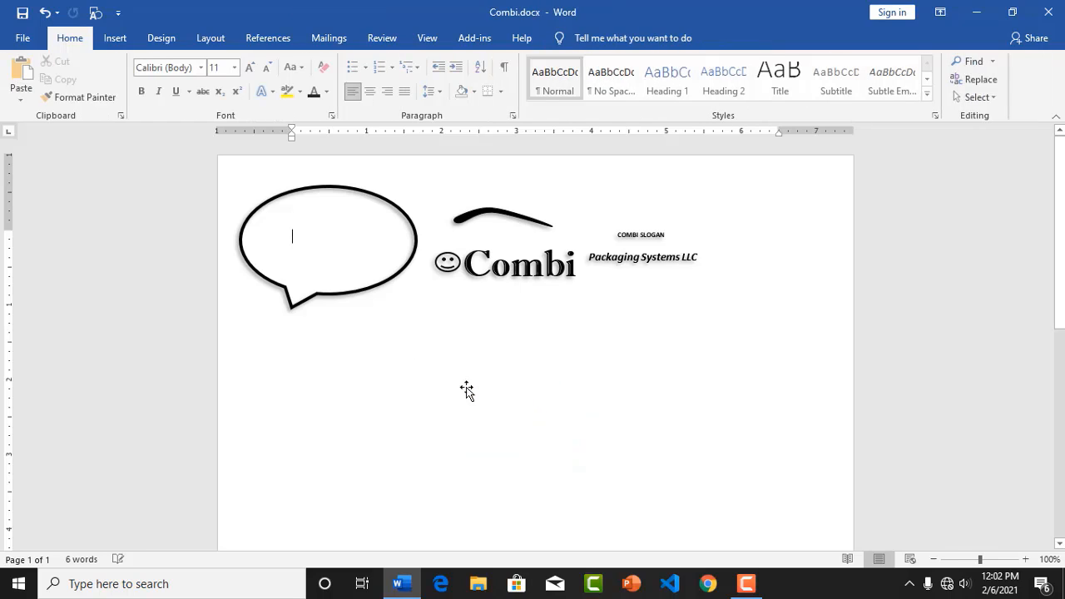
- Duplicate the oval speech bubble and place the copy directly below the original
left_click(366, 195)
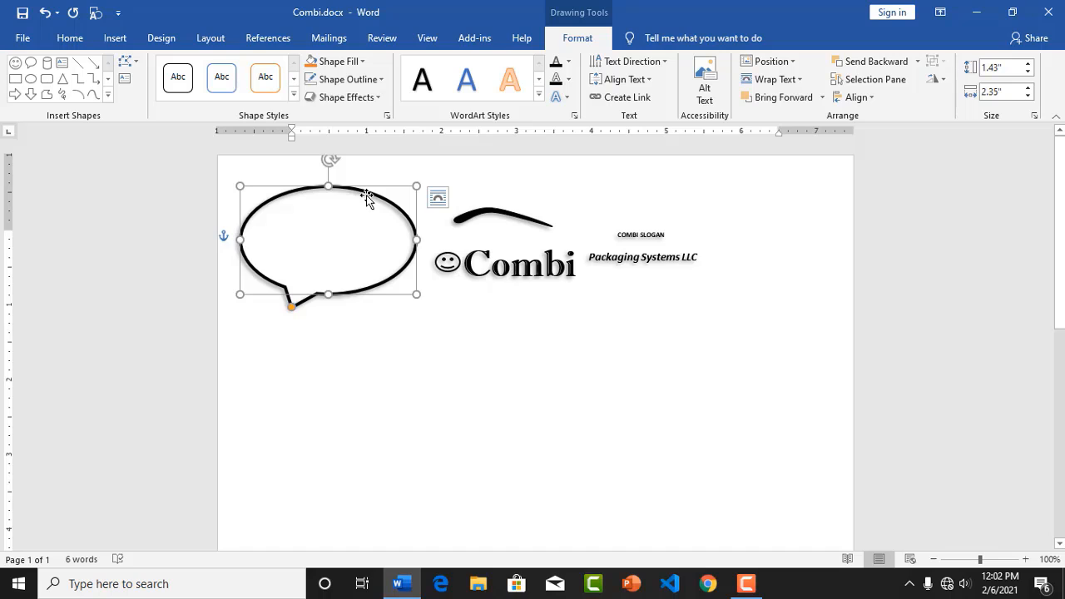
key("ctrl+d")
left_click_drag(366, 197, 337, 365)
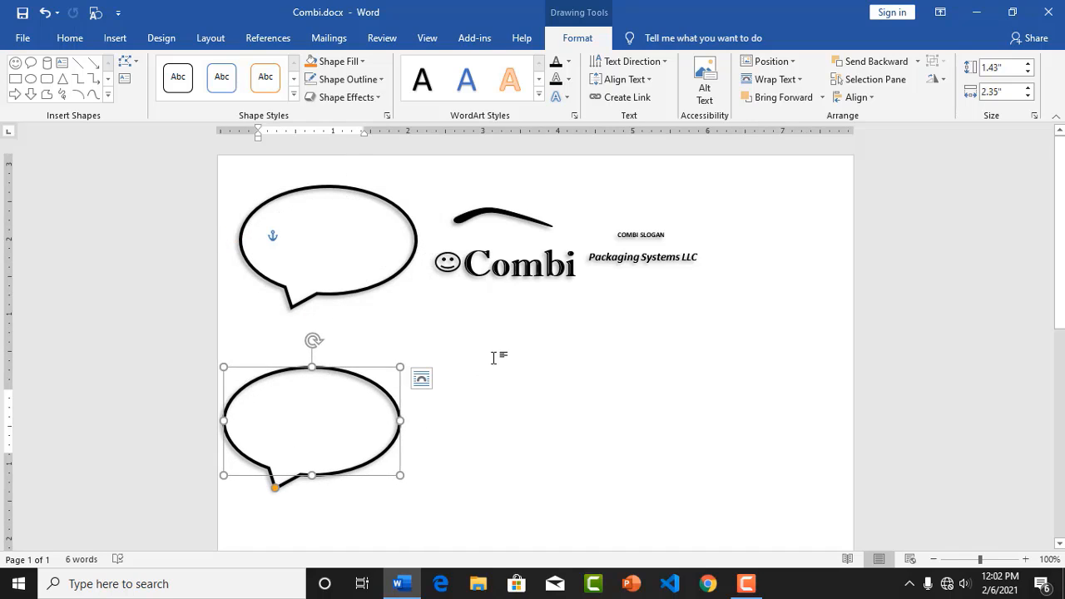
- Draw an oval speech bubble callout about 2.33" wide and 1.43" high, to the right of the duplicated bubble
left_click(119, 42)
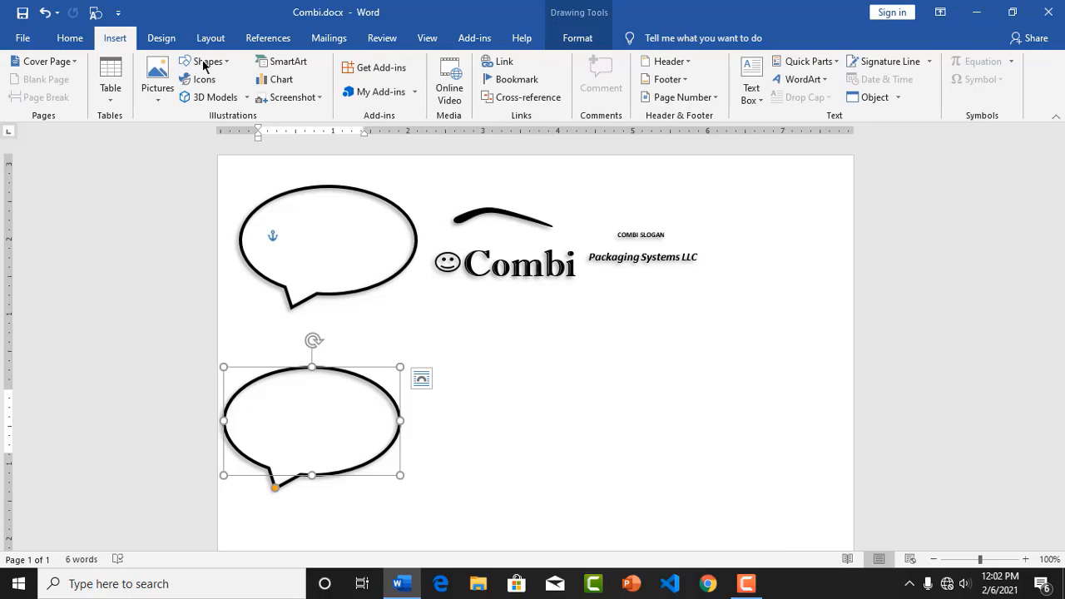
left_click(225, 59)
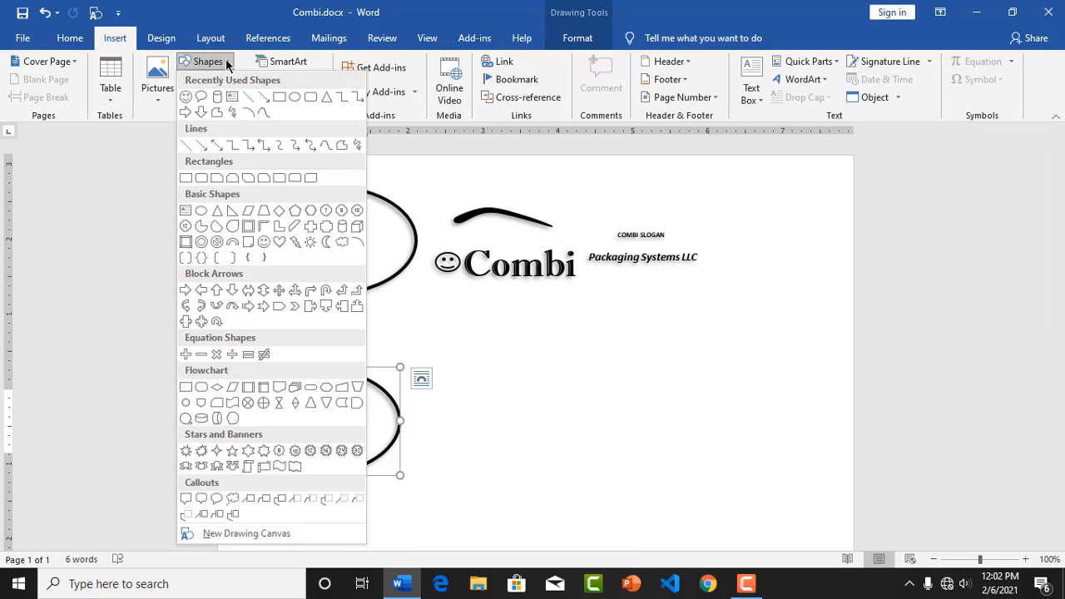
left_click(200, 96)
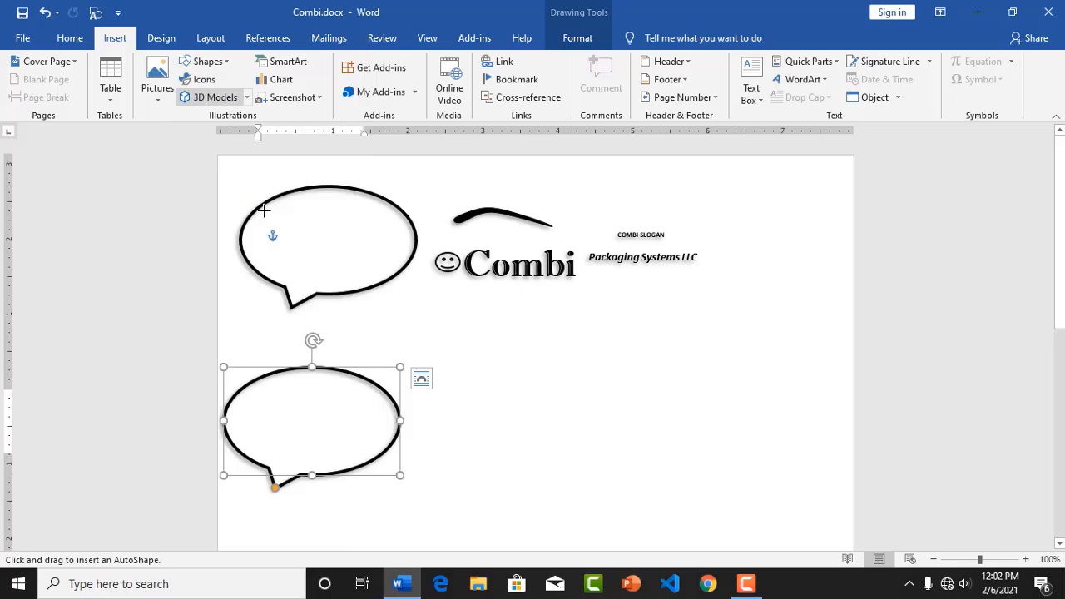
left_click_drag(526, 369, 700, 473)
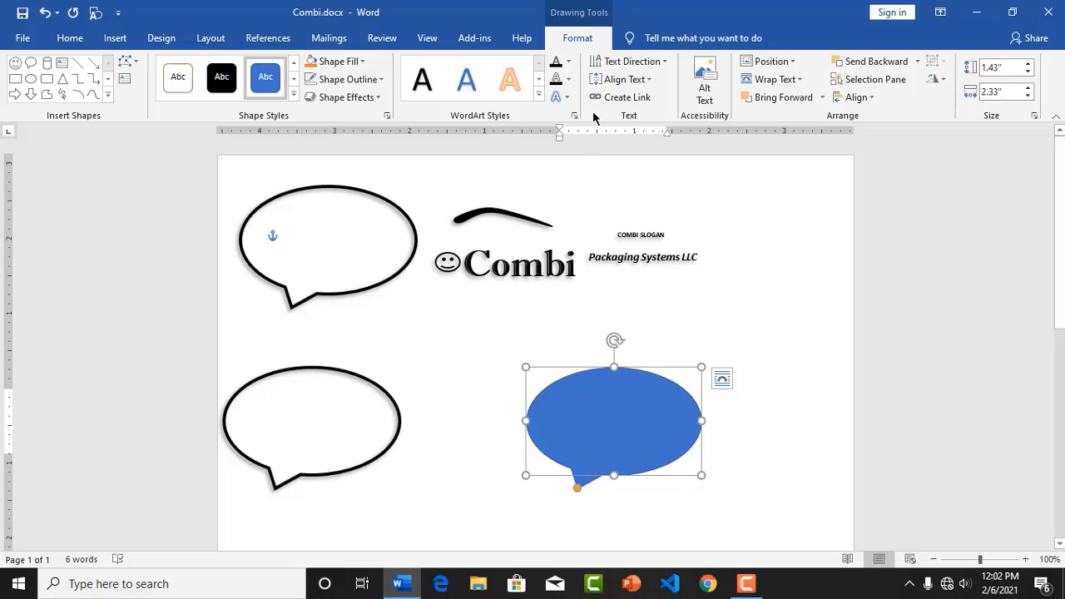
- Set the new speech bubble to no fill with a black outline
left_click(362, 62)
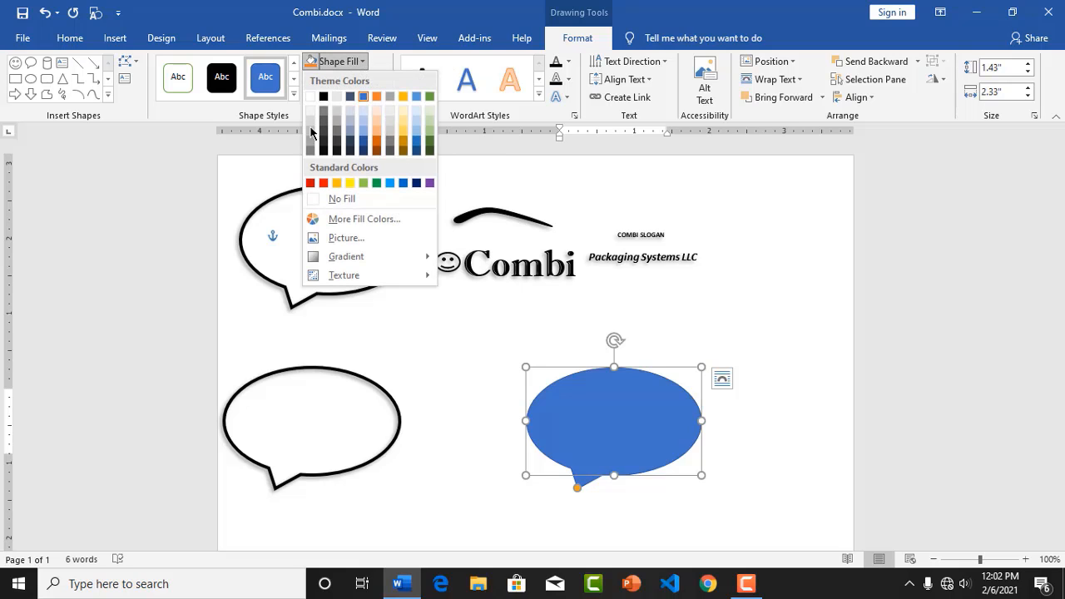
left_click(335, 200)
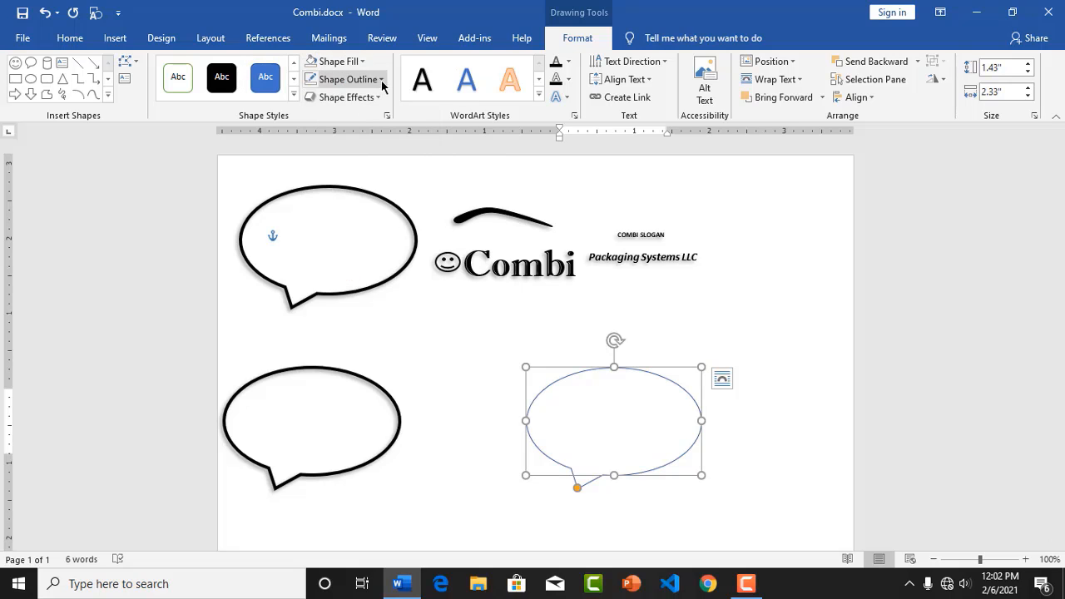
left_click(381, 80)
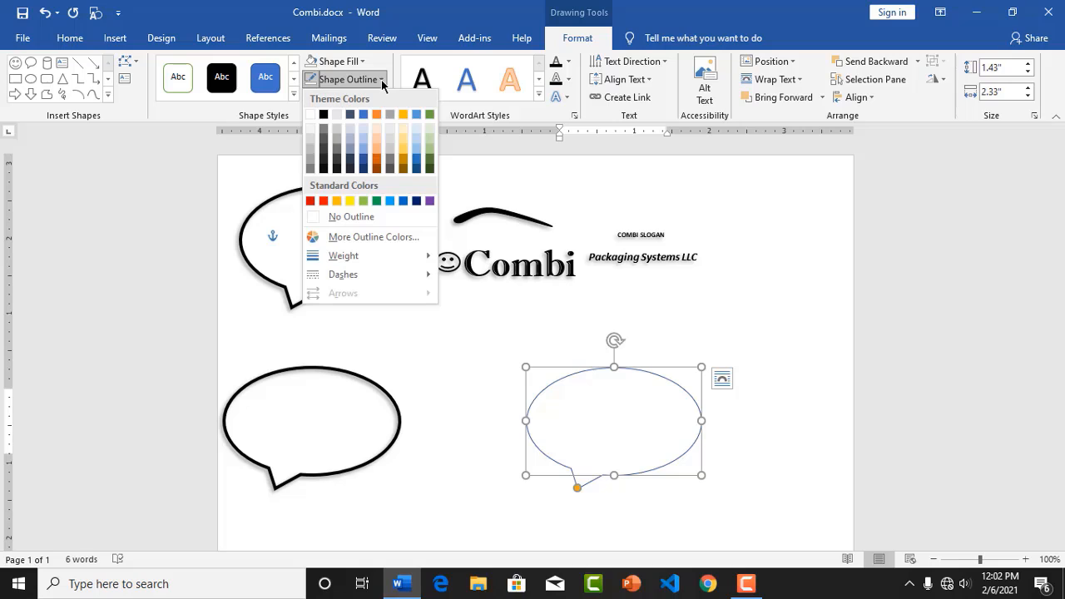
left_click(322, 115)
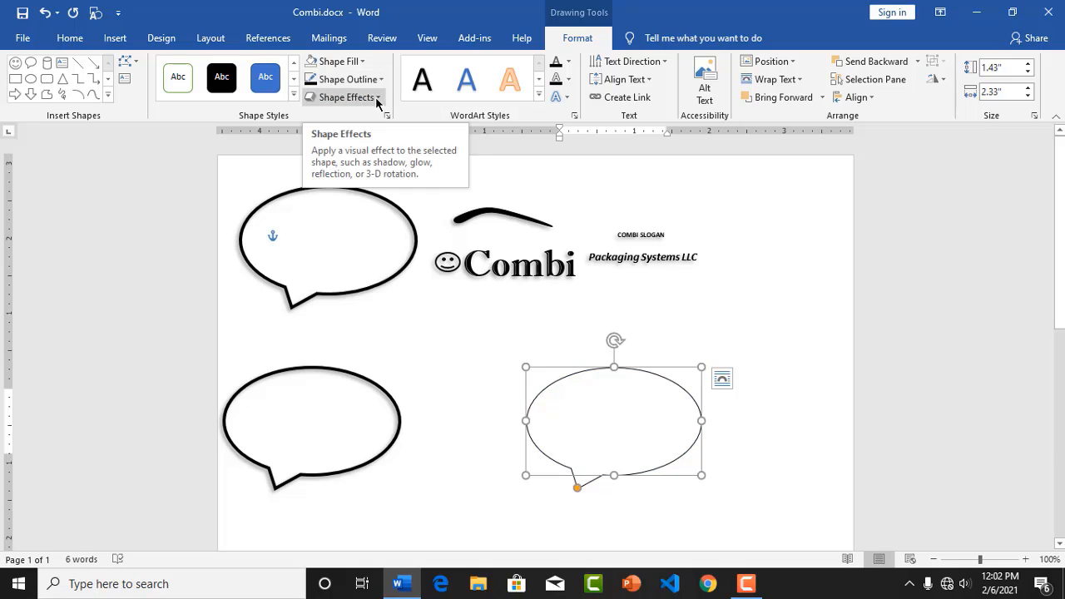
- Add a shadow effect to the new speech bubble and set its outline weight to 3 pt
left_click(376, 97)
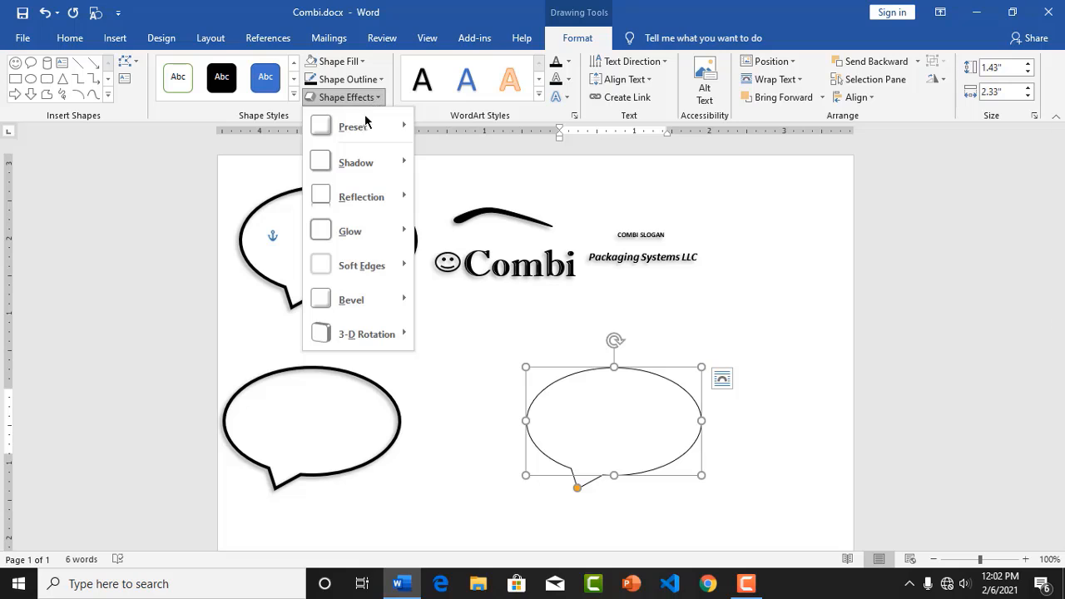
mouse_move(368, 161)
left_click(532, 214)
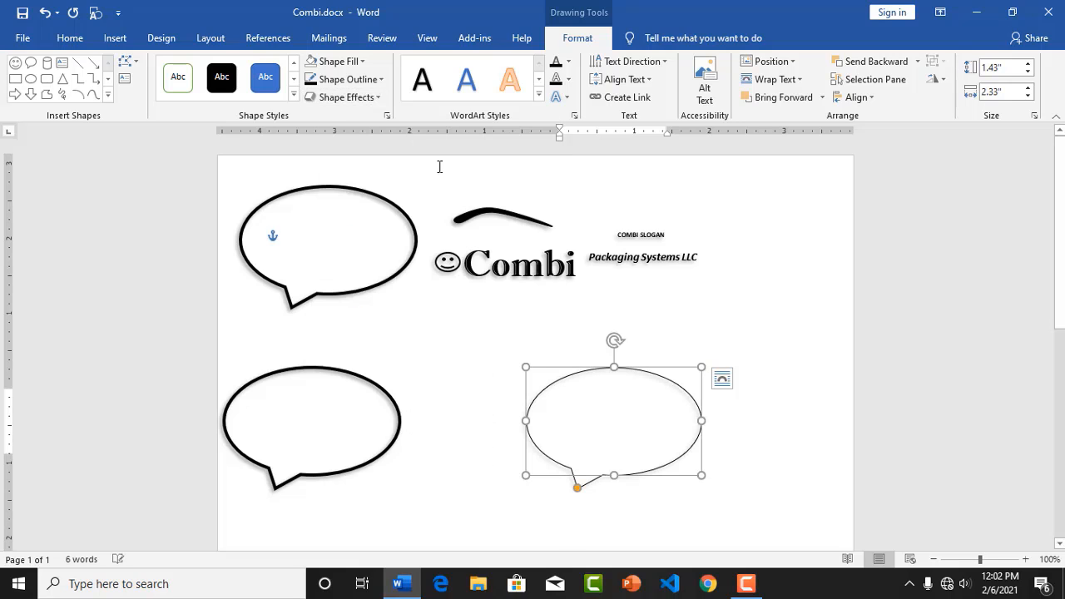
left_click(385, 80)
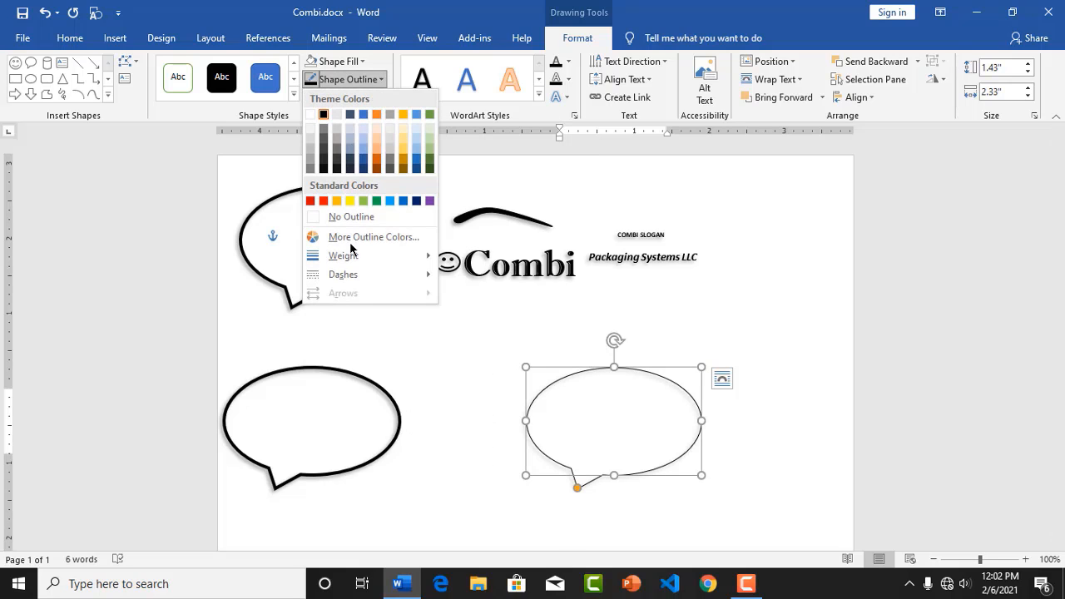
mouse_move(354, 264)
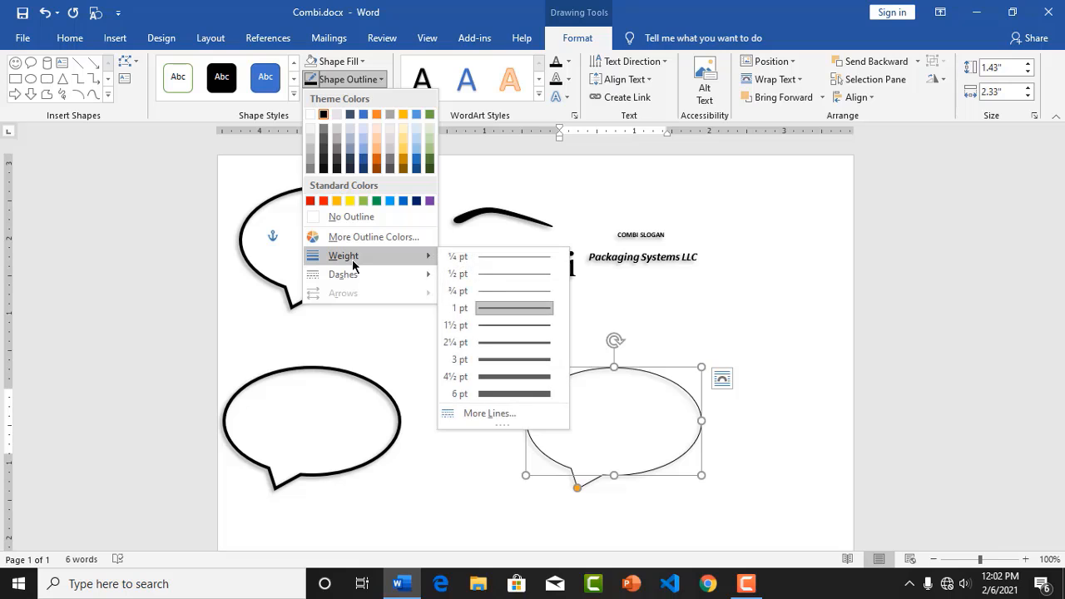
left_click(524, 360)
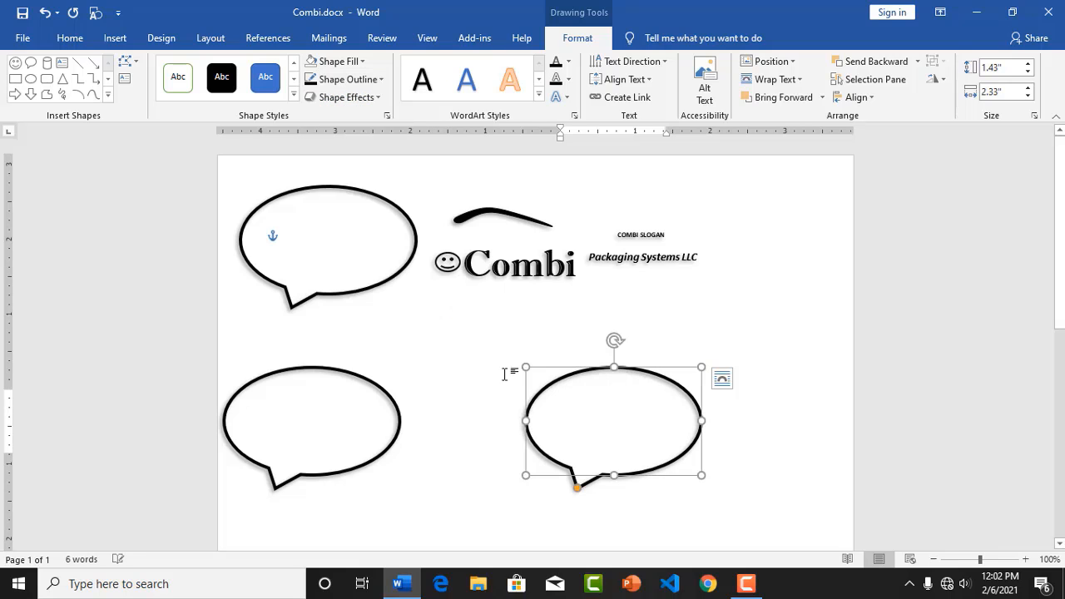
- Compare the two lower speech bubbles and delete the newly drawn one, keeping the duplicate
left_click(545, 373)
left_click(563, 374)
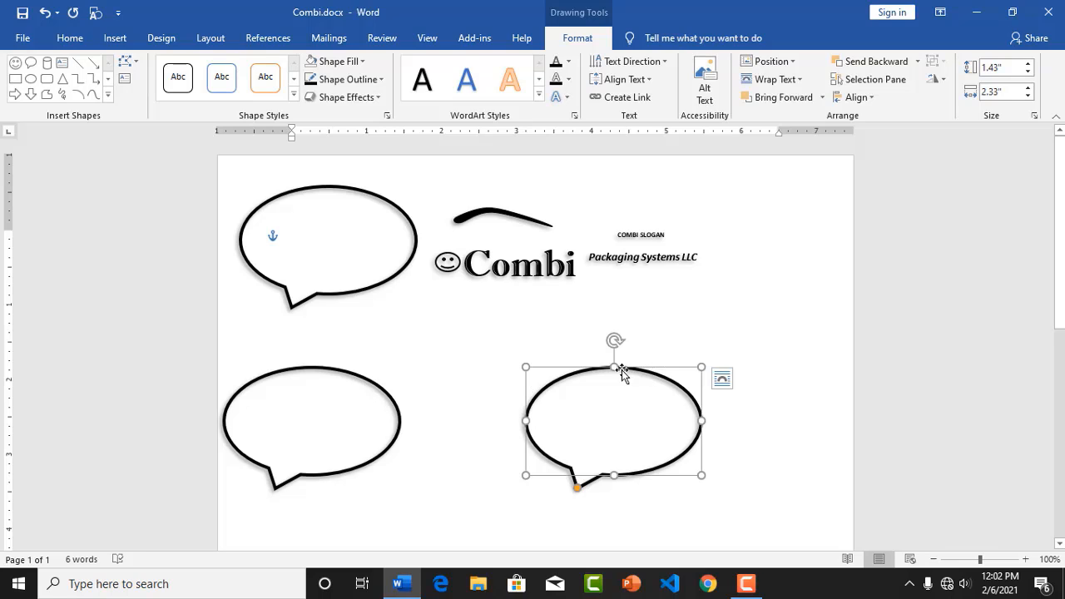
left_click(367, 381)
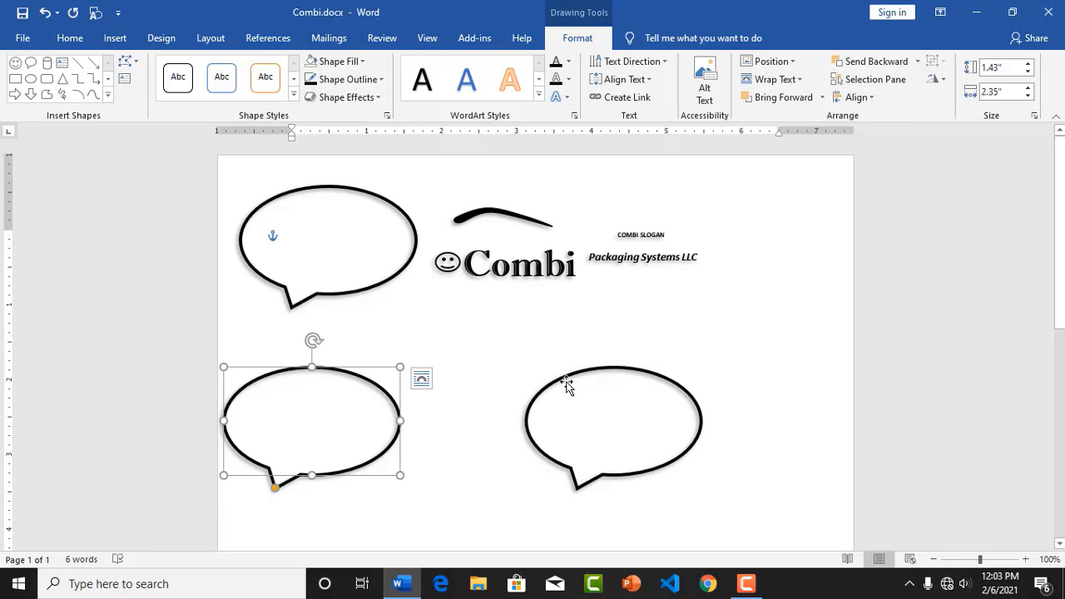
left_click(568, 381)
key("Delete")
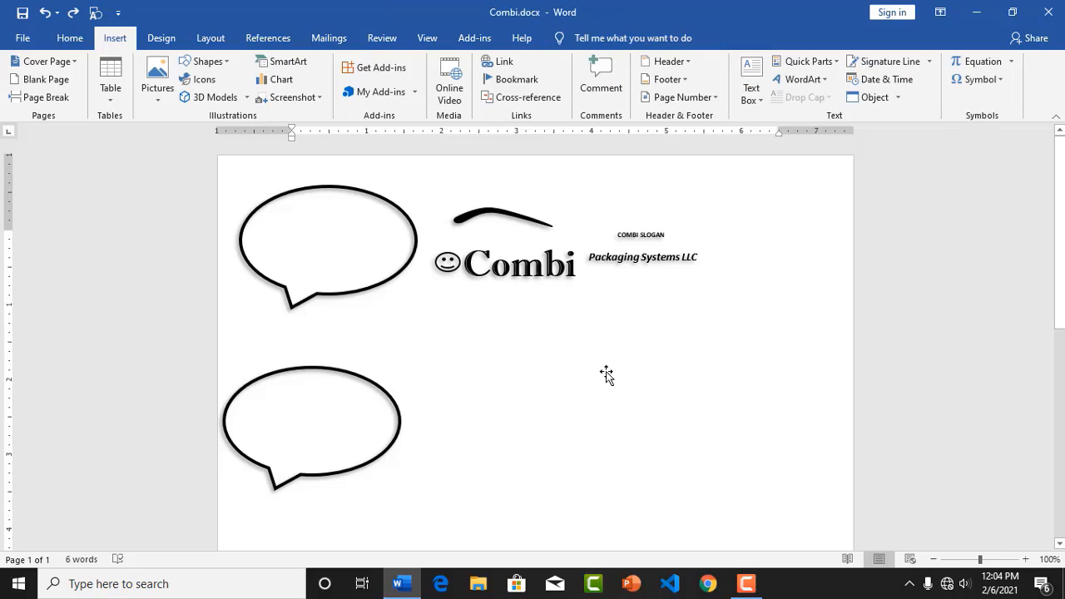
- Duplicate the black curved stroke above the Combi lettering and place the copy below the logo, beside the lower speech bubble
left_click(505, 213)
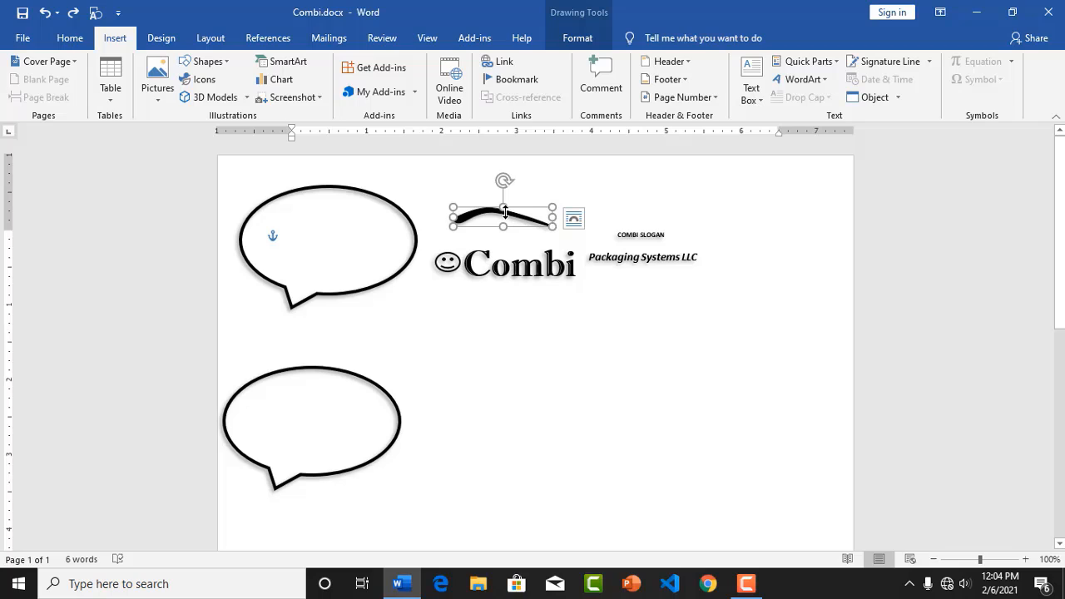
key("ctrl+d")
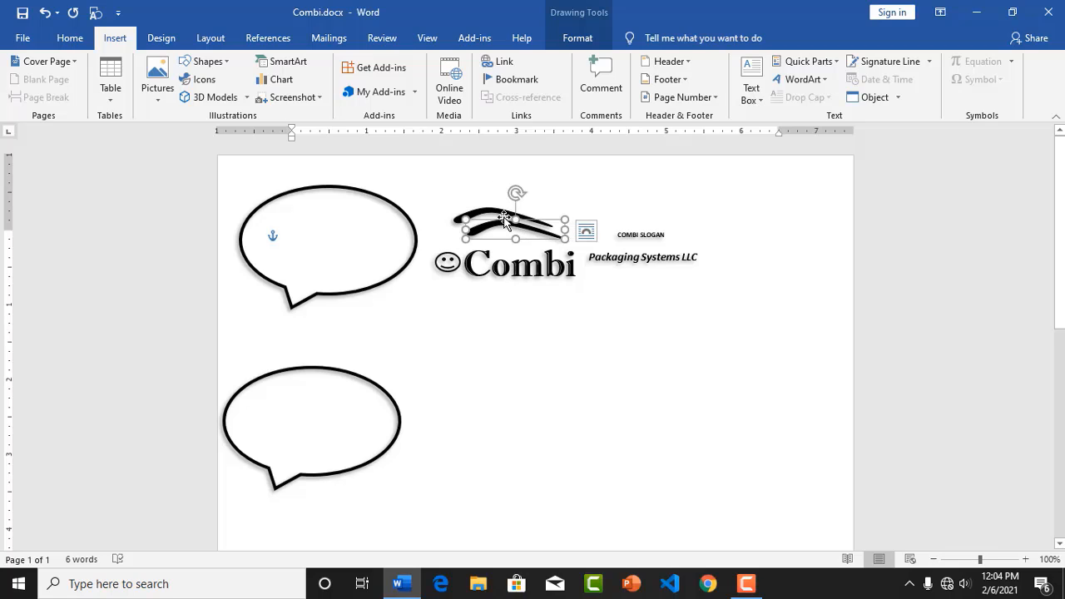
left_click_drag(504, 218, 475, 365)
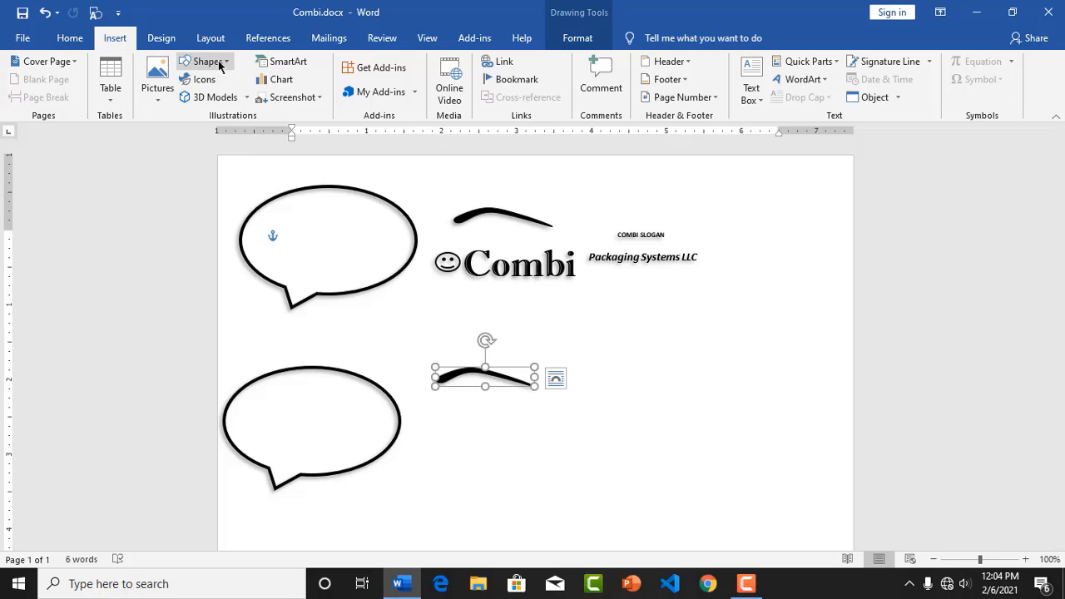
- Draw a closed, tapered swoosh with the Curve tool below the duplicated black stroke, about 1.46" wide and 0.33" high
left_click(70, 38)
left_click(129, 41)
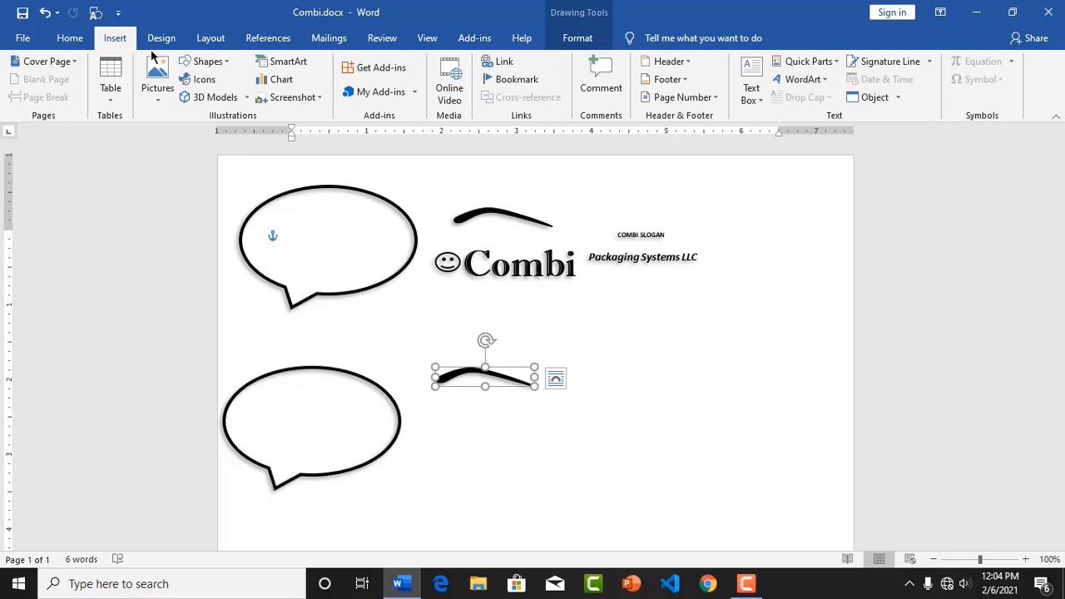
left_click(230, 67)
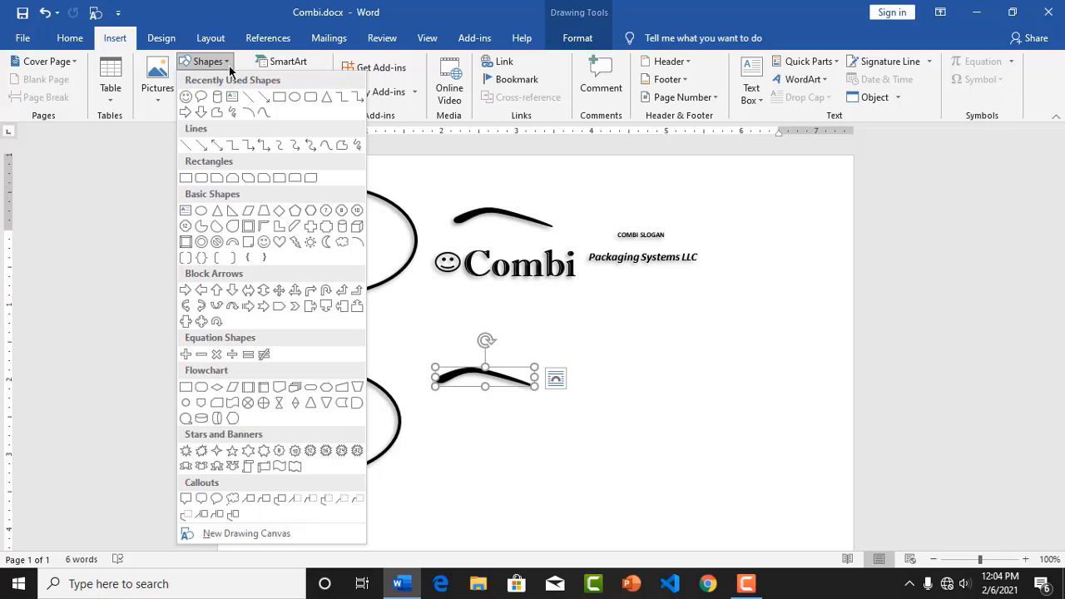
left_click(326, 145)
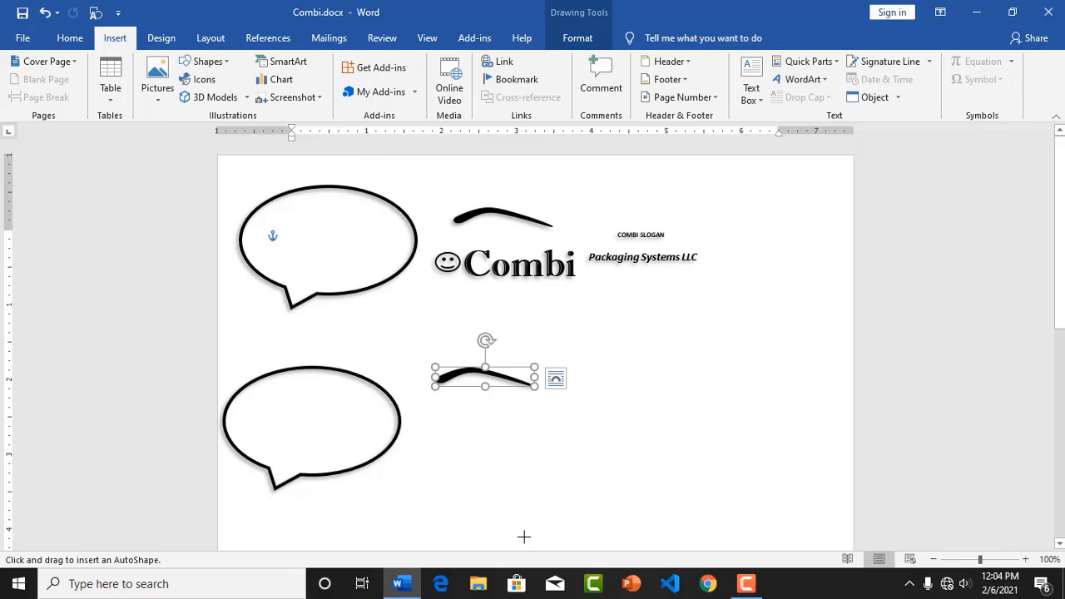
left_click(511, 450)
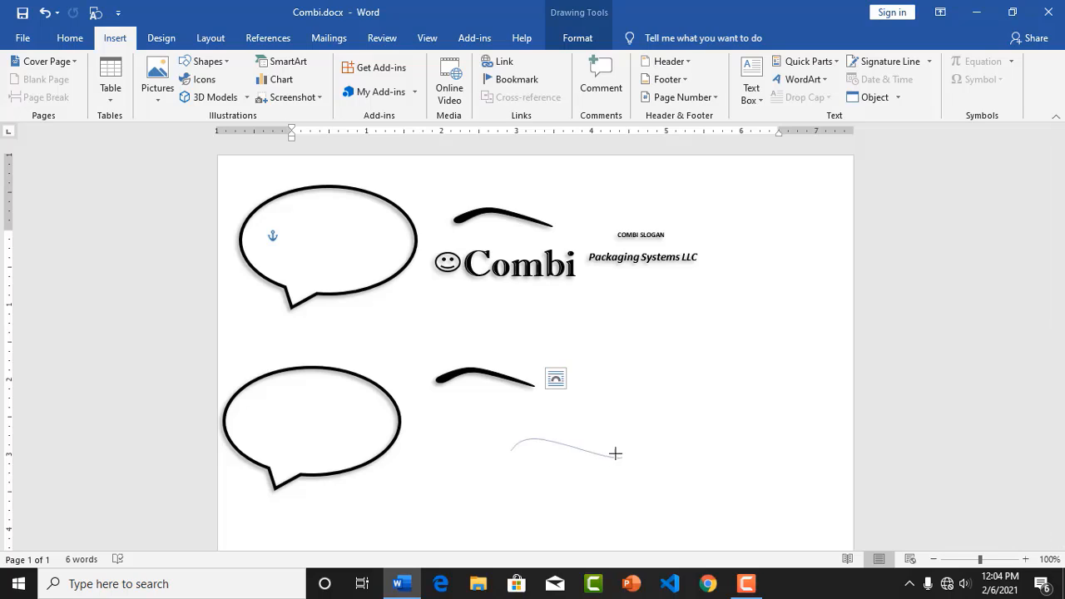
left_click(612, 454)
left_click(505, 450)
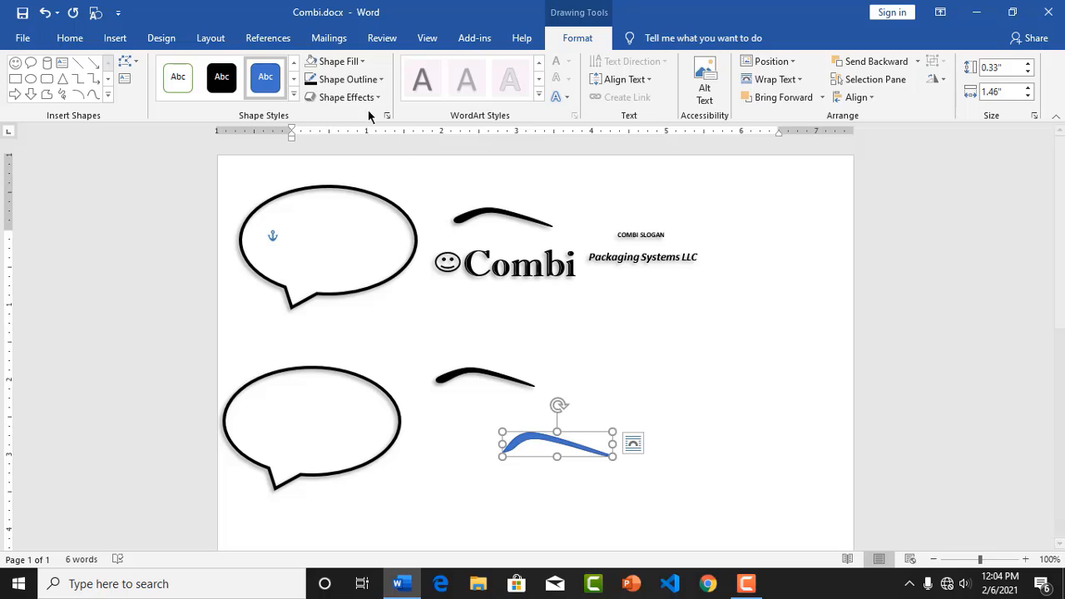
- Give the newly drawn swoosh a black fill and a black outline
left_click(362, 63)
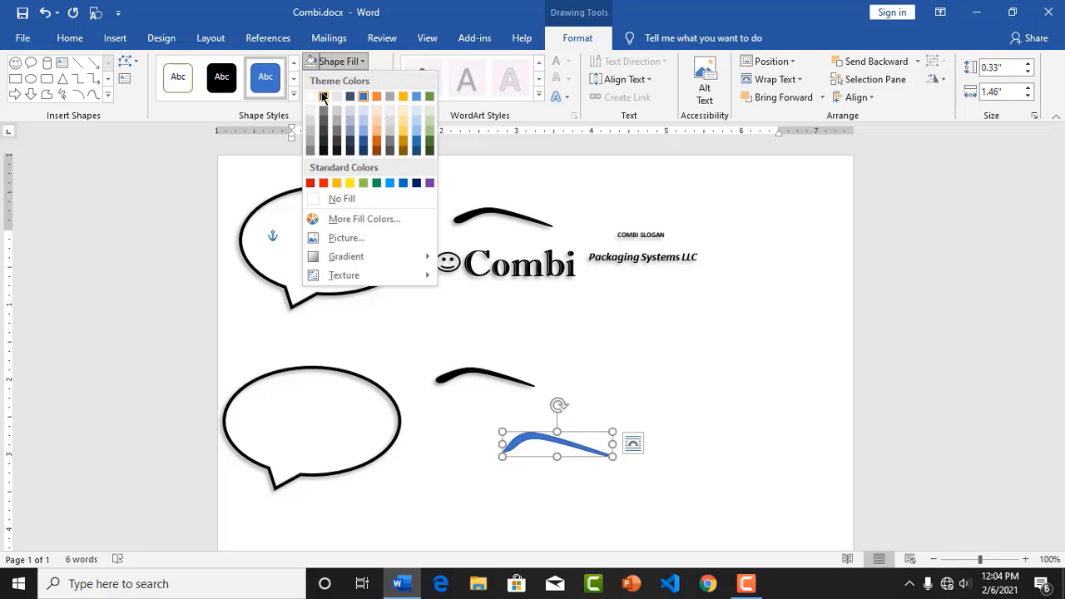
left_click(324, 96)
left_click(383, 79)
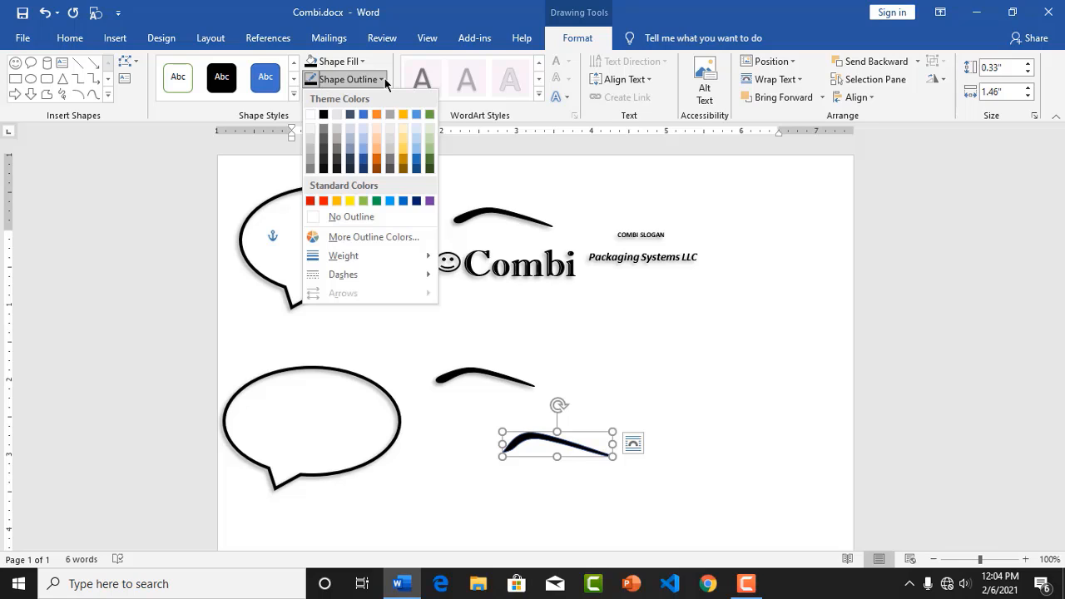
left_click(323, 114)
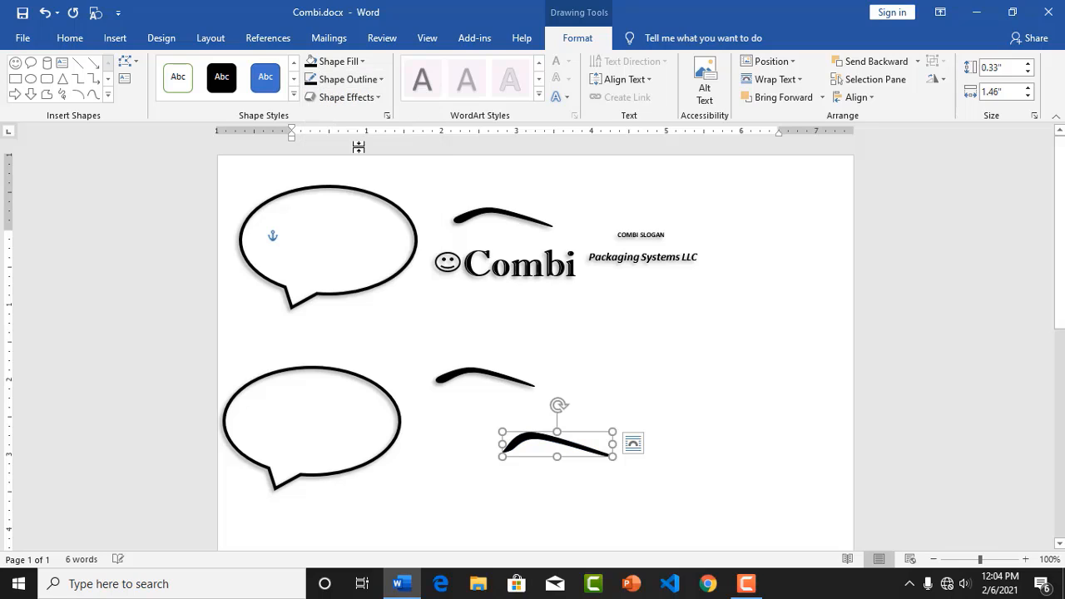
- Add an outer shadow to the drawn swoosh and move it directly beneath the duplicated stroke
left_click(379, 97)
mouse_move(360, 171)
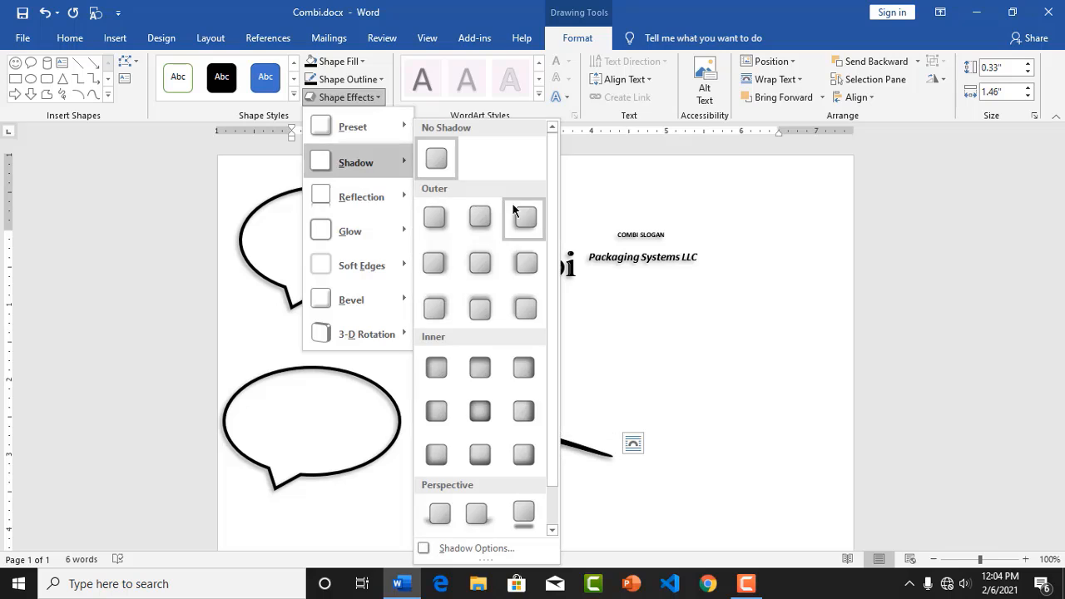
left_click(519, 213)
left_click(594, 434)
left_click_drag(583, 445, 539, 396)
- Compare the two lower curved strokes and delete the newly drawn one, keeping the duplicate
left_click(464, 380)
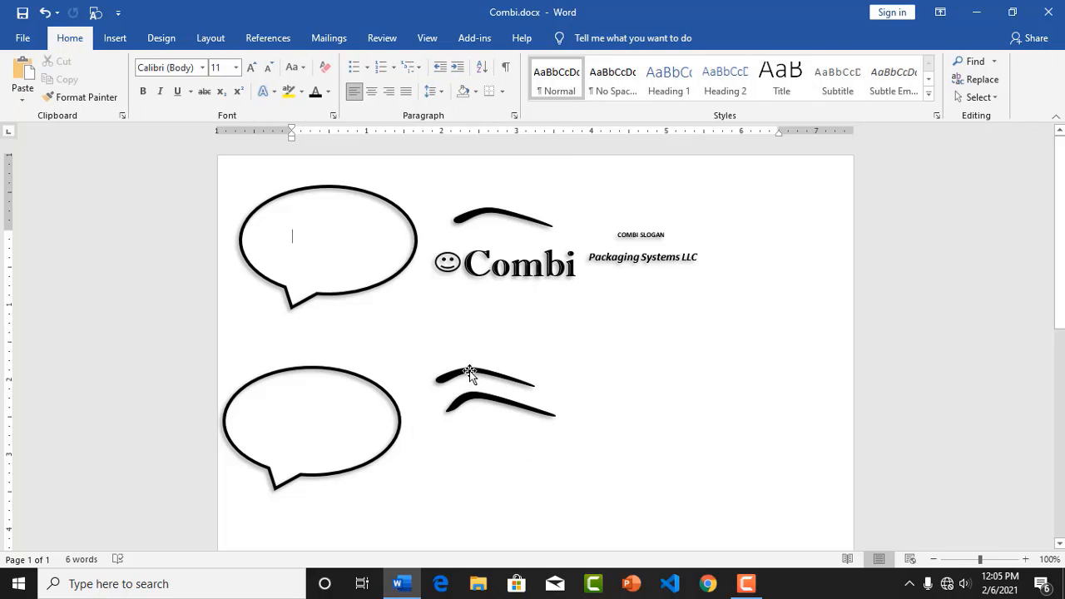
left_click(474, 398)
left_click(478, 397)
left_click(479, 400)
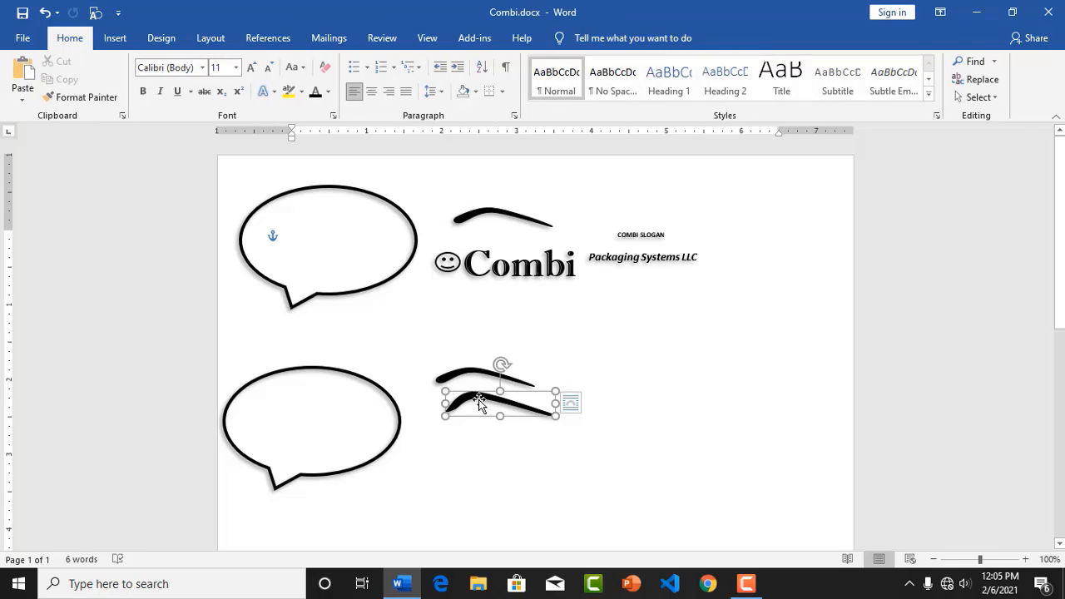
left_click(478, 374)
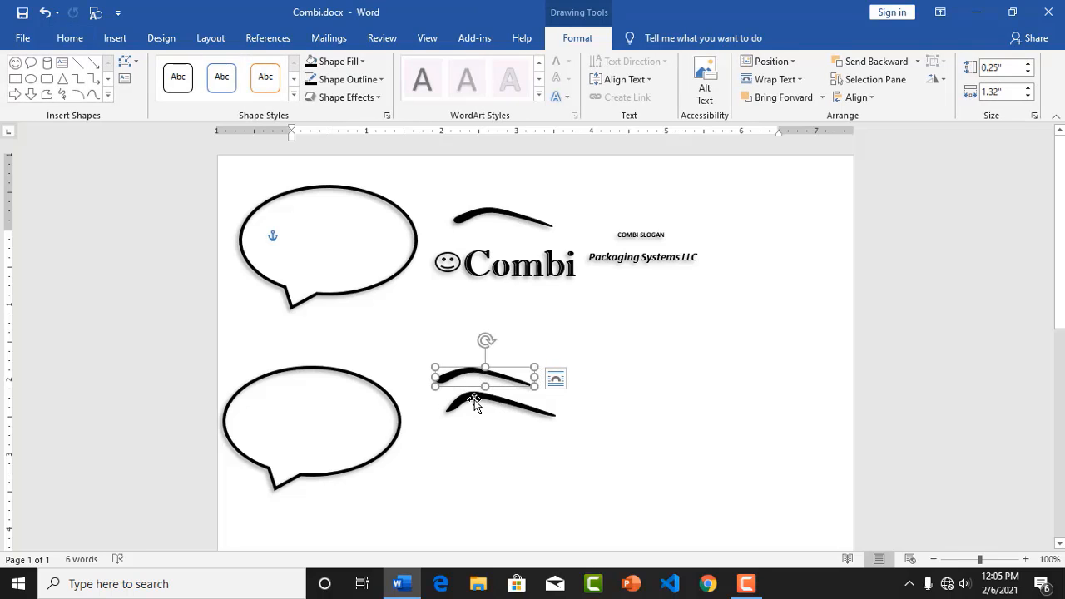
left_click(482, 398)
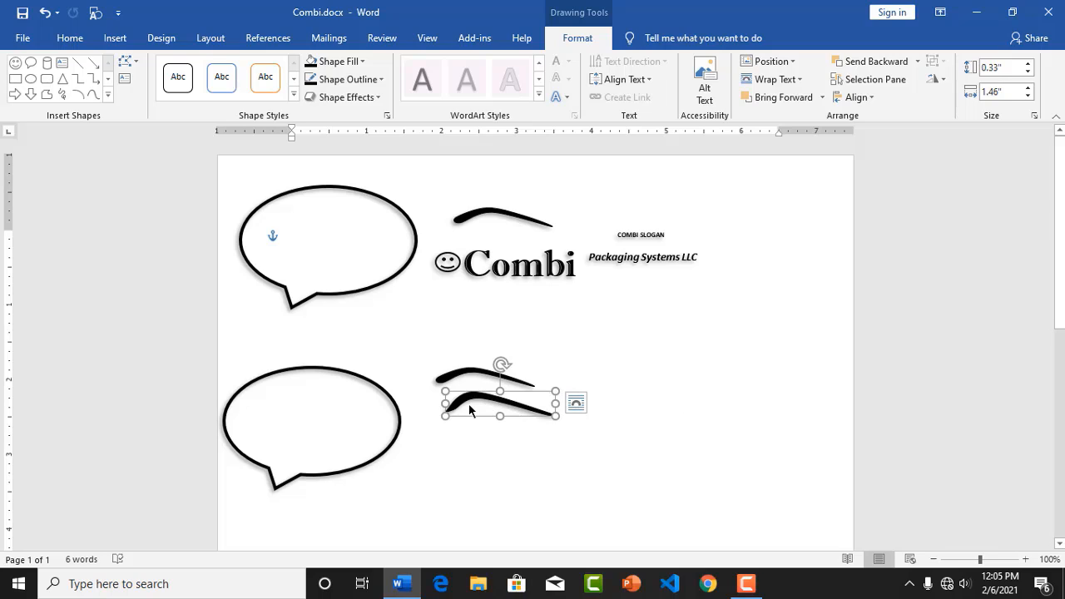
key("Delete")
- Move the duplicated curved stroke inside the lower speech bubble, near its upper edge
left_click(474, 373)
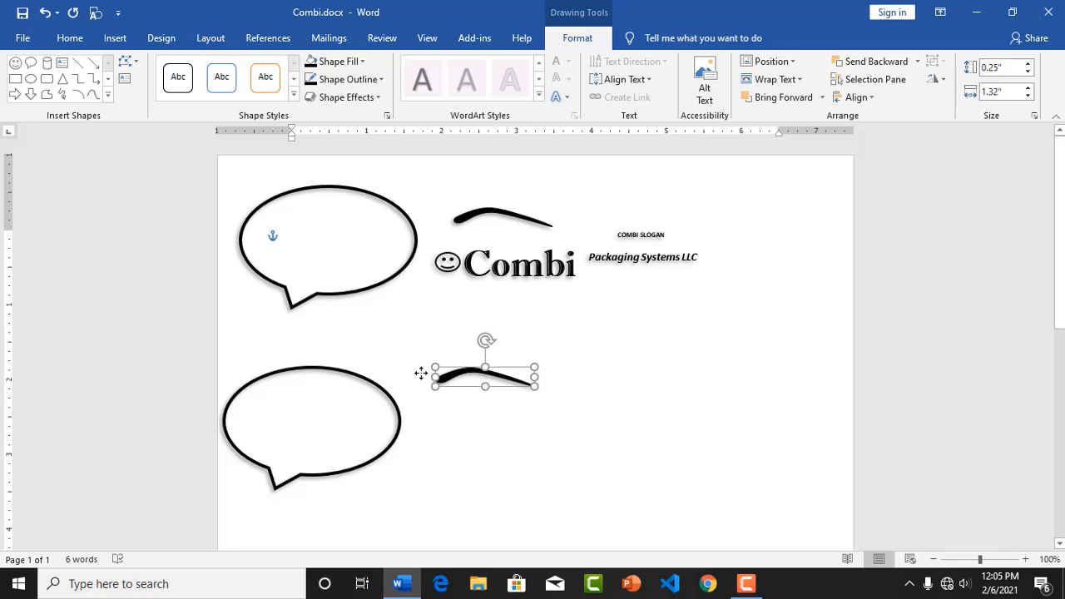
left_click_drag(421, 374, 236, 393)
left_click(555, 347)
- Duplicate the smiley face beside the Combi lettering and place the copy beside the lower speech bubble
left_click(448, 262)
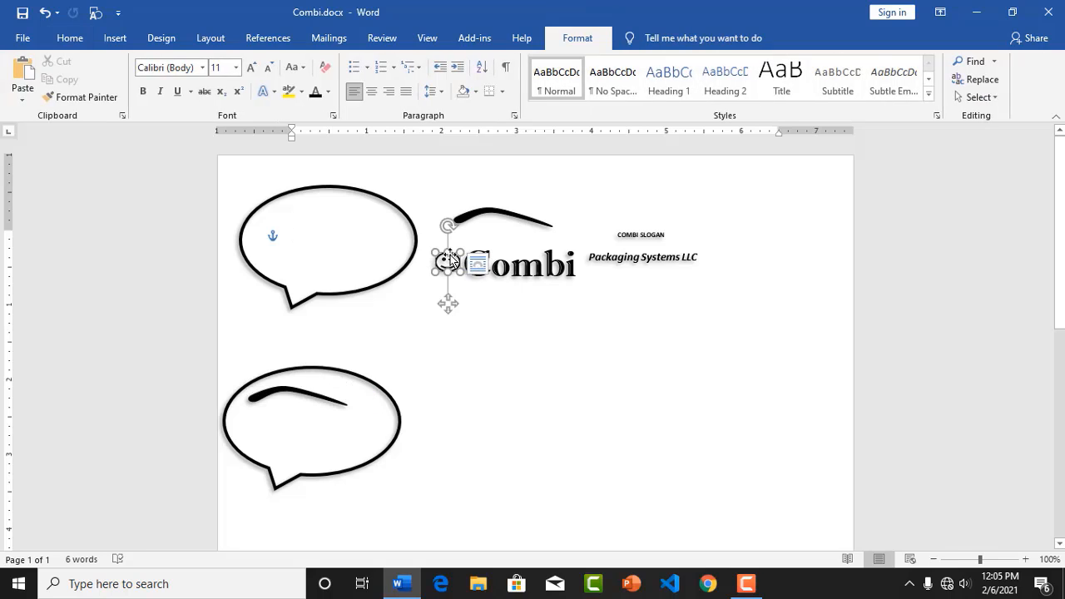
key("ctrl+d")
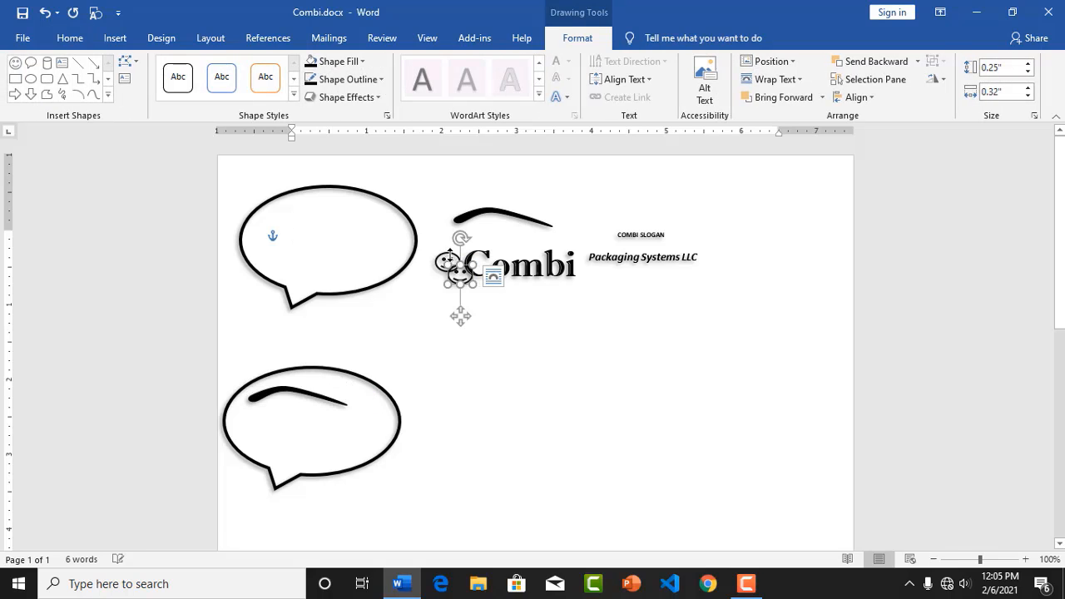
left_click_drag(460, 314, 436, 426)
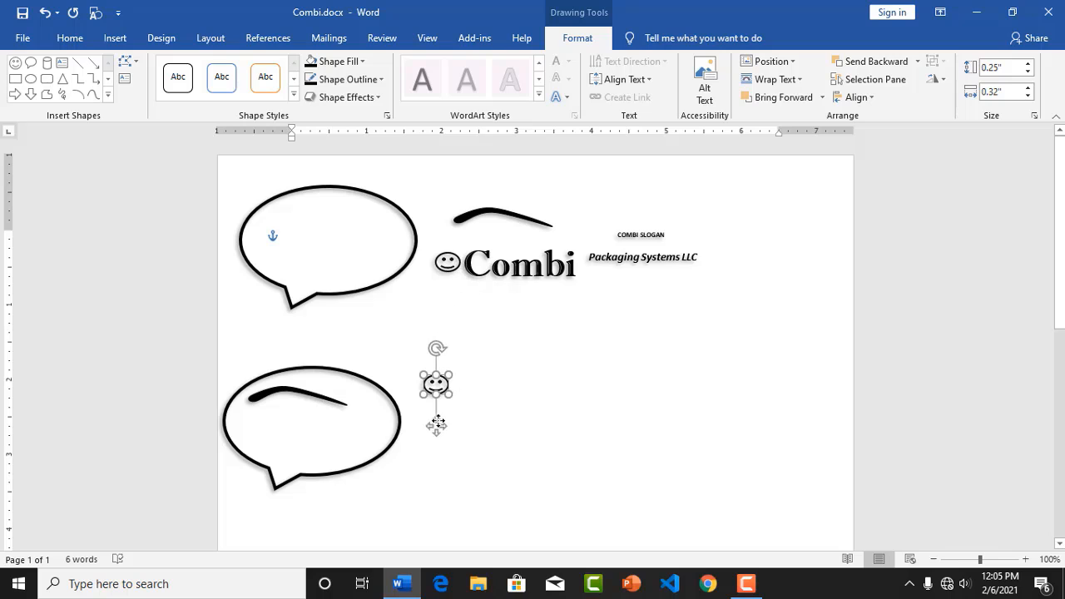
- Draw a new Smiley Face shape about 0.34" by 0.34" to the right of the duplicated smiley
left_click(115, 38)
left_click(203, 60)
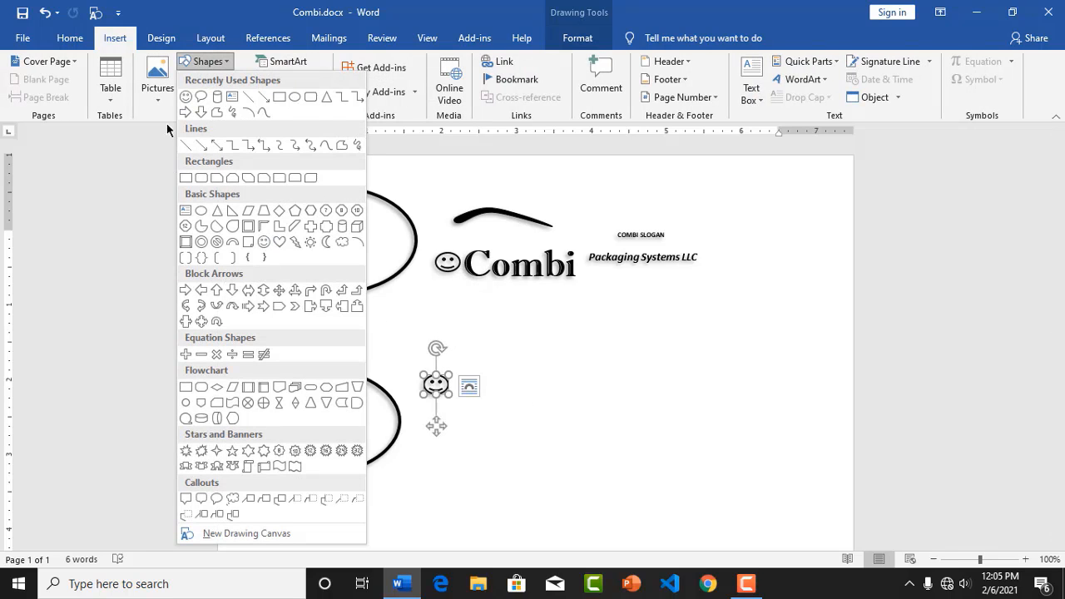
left_click(263, 241)
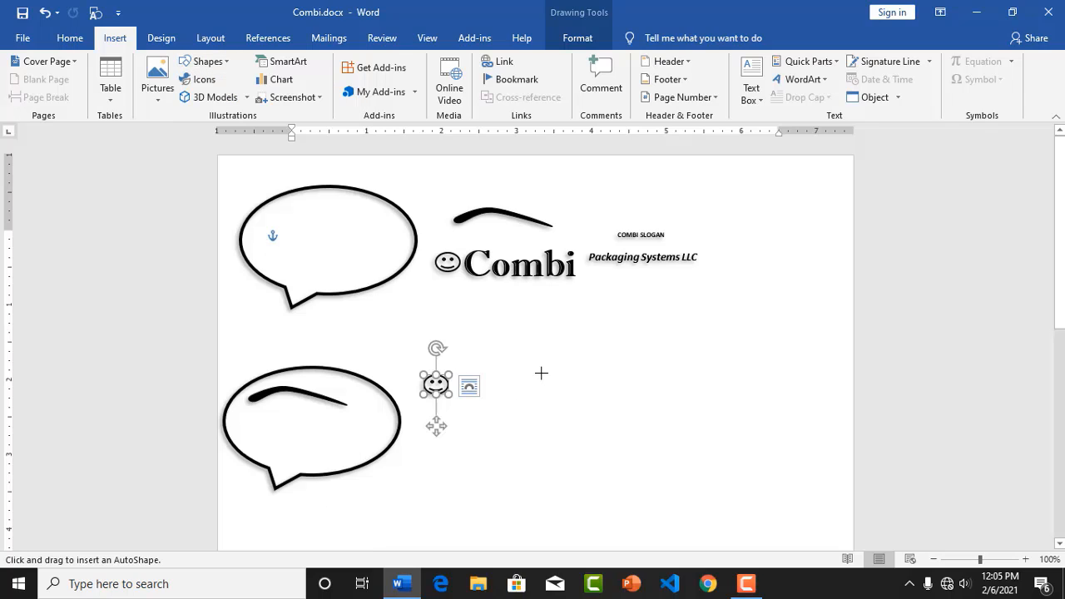
left_click_drag(541, 373, 562, 401)
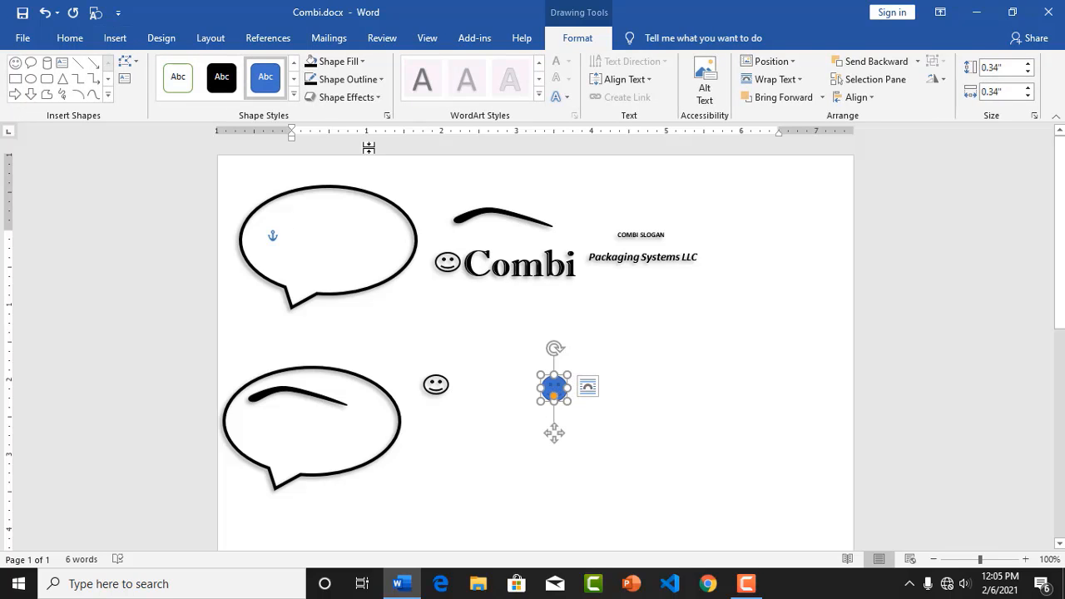
- Set the newly drawn smiley to no fill with a black outline 2¼ pt thick
left_click(292, 233)
left_click(556, 383)
left_click(556, 384)
left_click(340, 61)
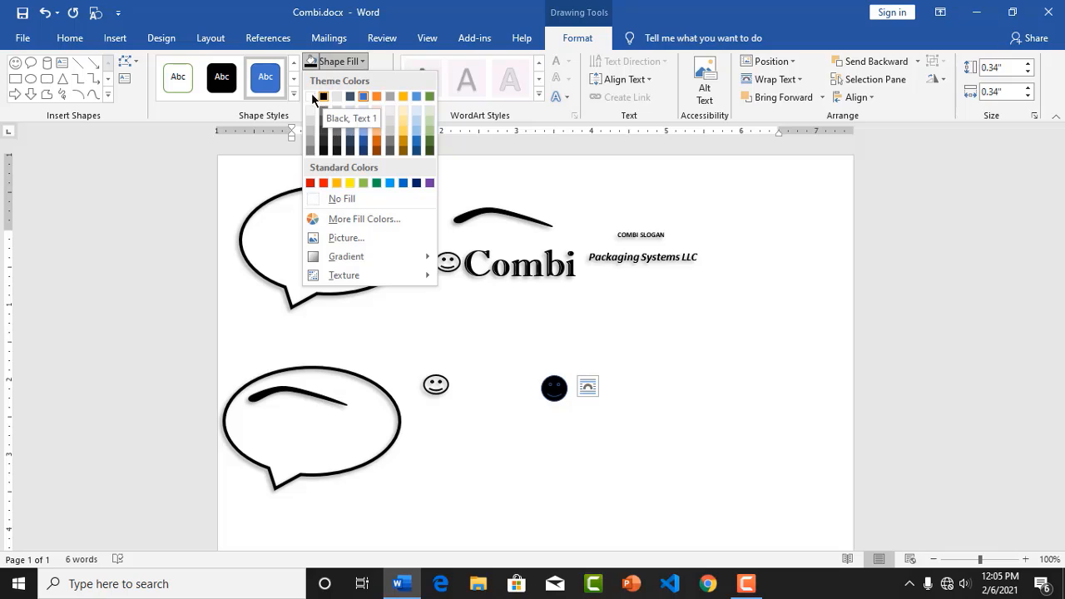
left_click(343, 200)
left_click(380, 79)
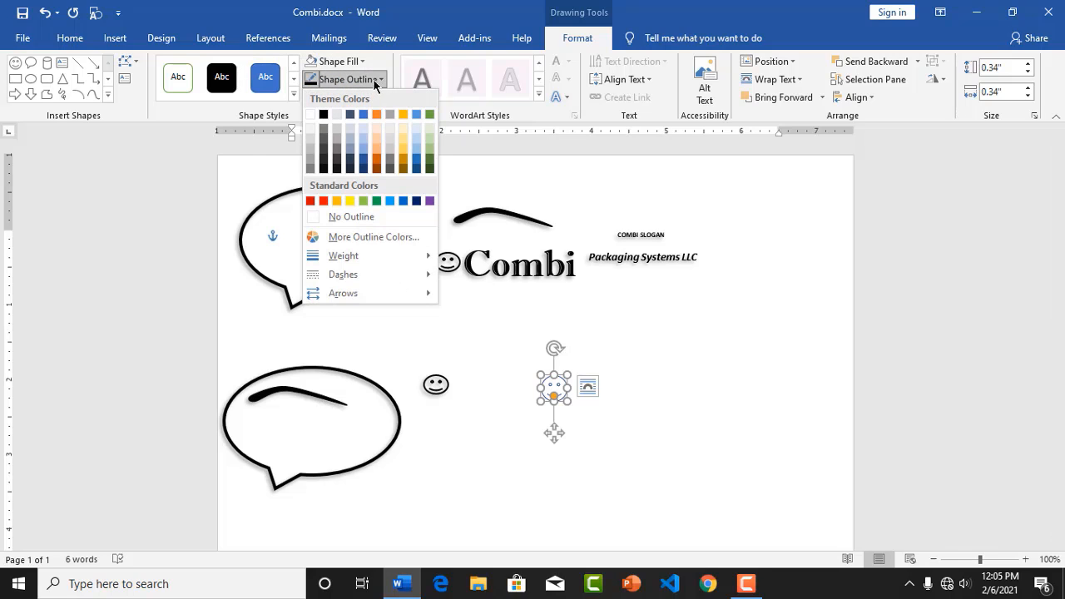
left_click(379, 82)
left_click(378, 83)
mouse_move(368, 258)
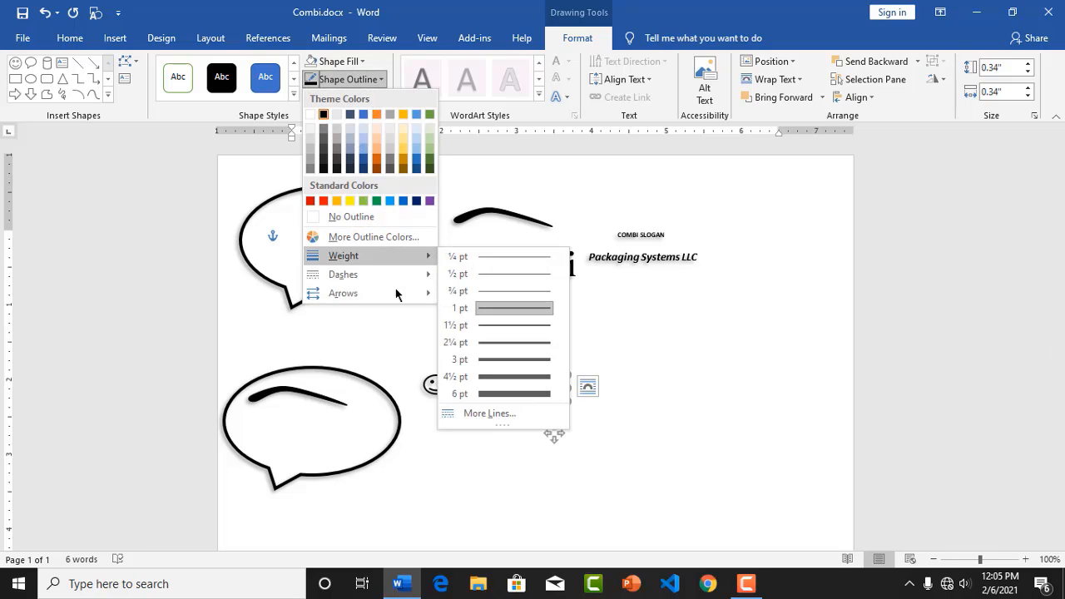
left_click(512, 341)
- Add an outer shadow to the drawn smiley and reduce its height to 0.25"
left_click(373, 96)
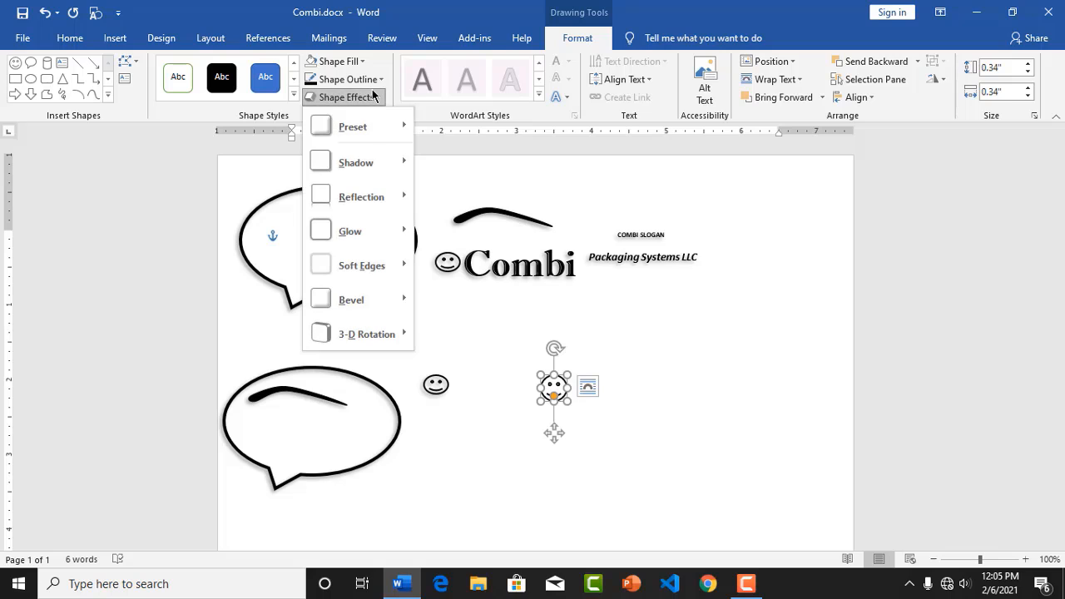
mouse_move(353, 171)
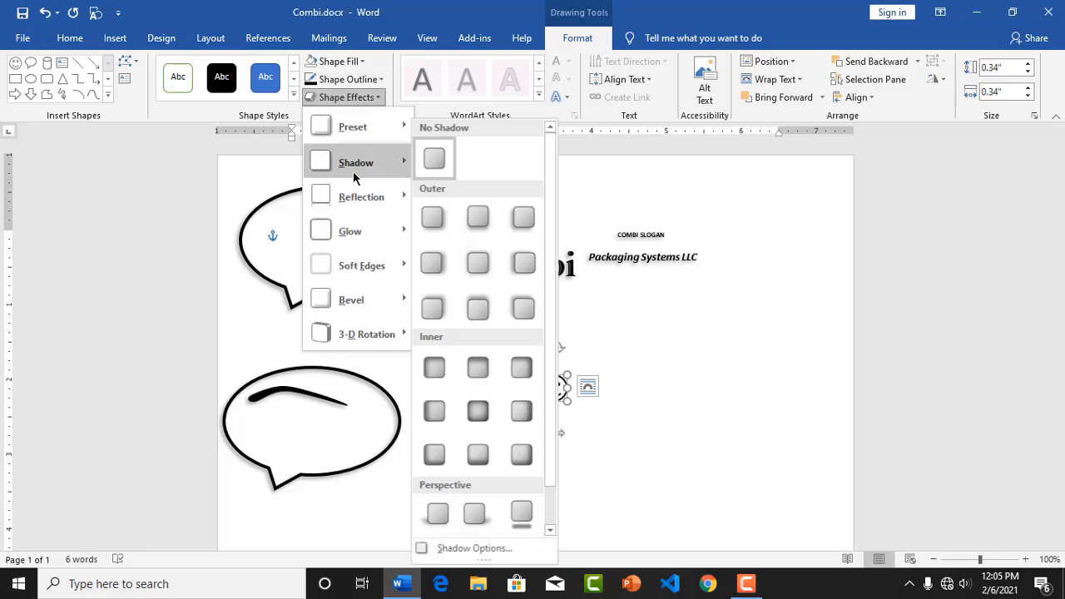
left_click(517, 216)
left_click(602, 392)
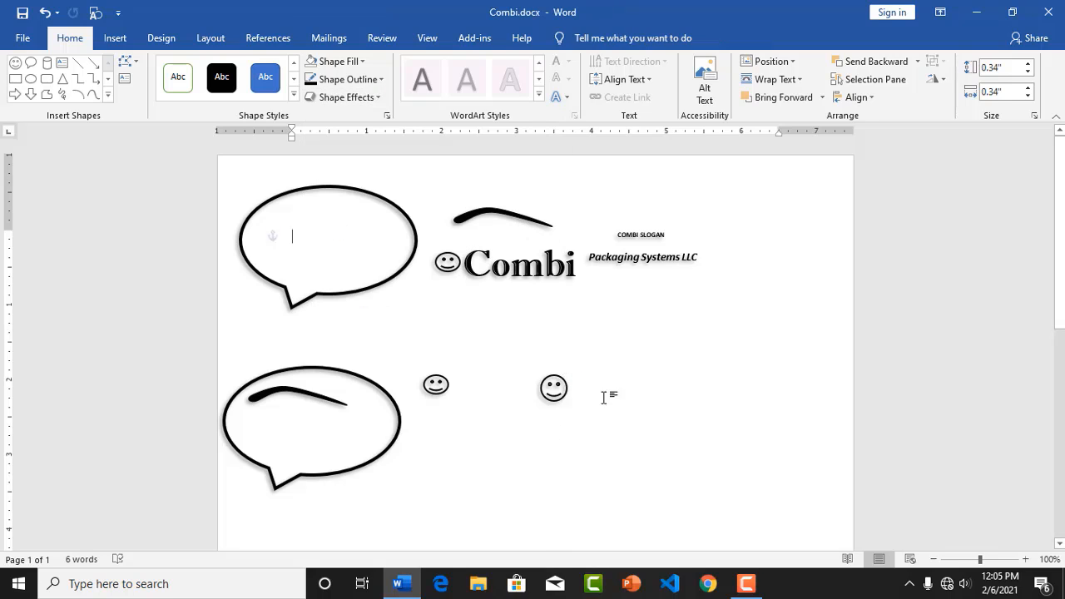
left_click(561, 393)
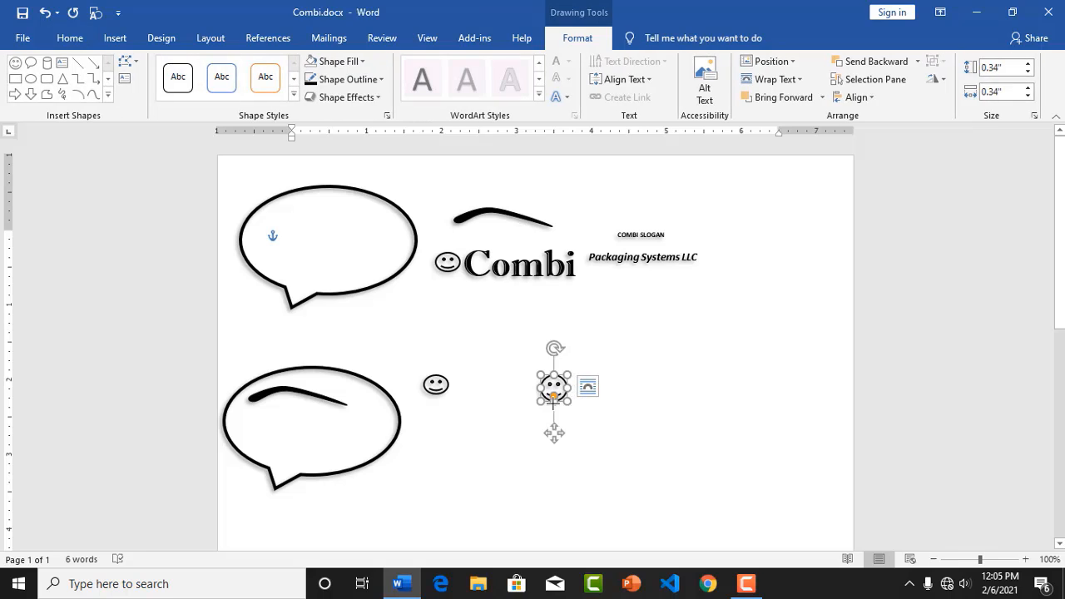
left_click_drag(554, 403, 555, 397)
left_click(481, 409)
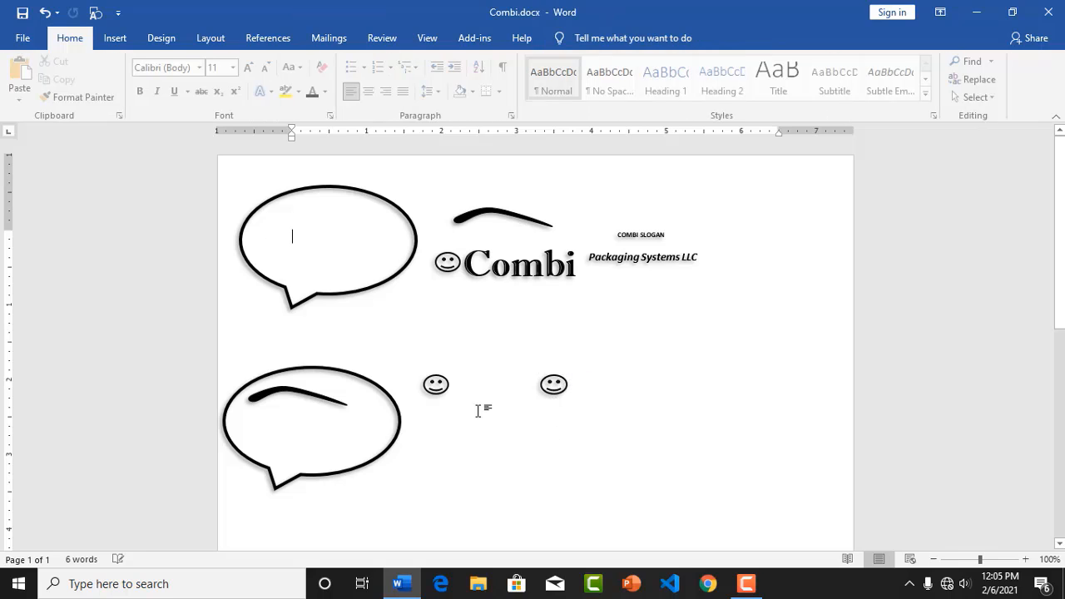
- Delete the newly drawn smiley and move the duplicated smiley inside the lower speech bubble, beneath the curved stroke
left_click(435, 384)
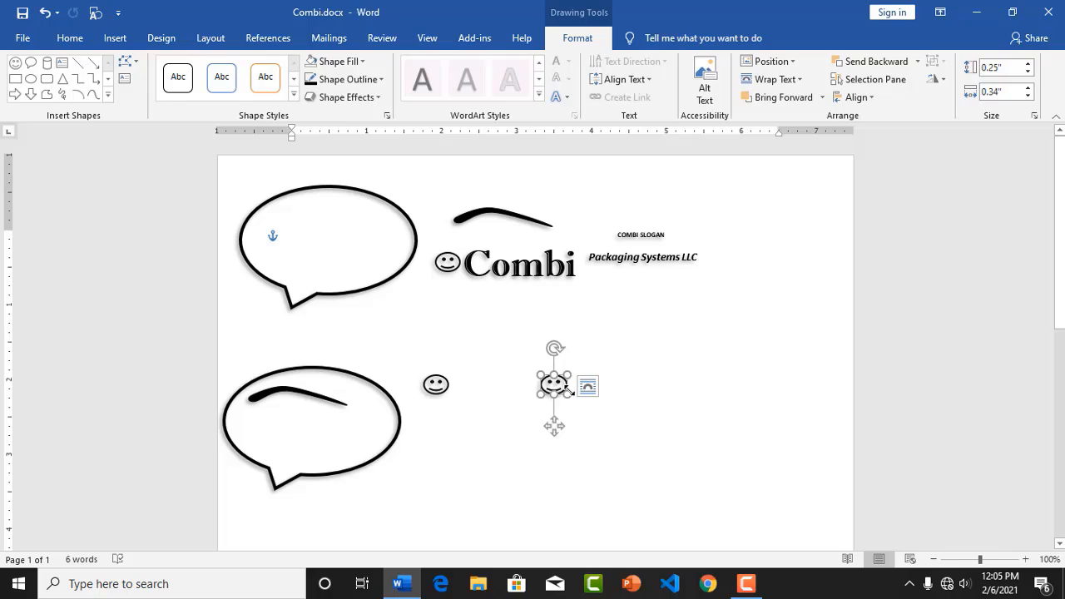
key("Delete")
left_click(433, 380)
left_click_drag(441, 424, 288, 444)
left_click(511, 374)
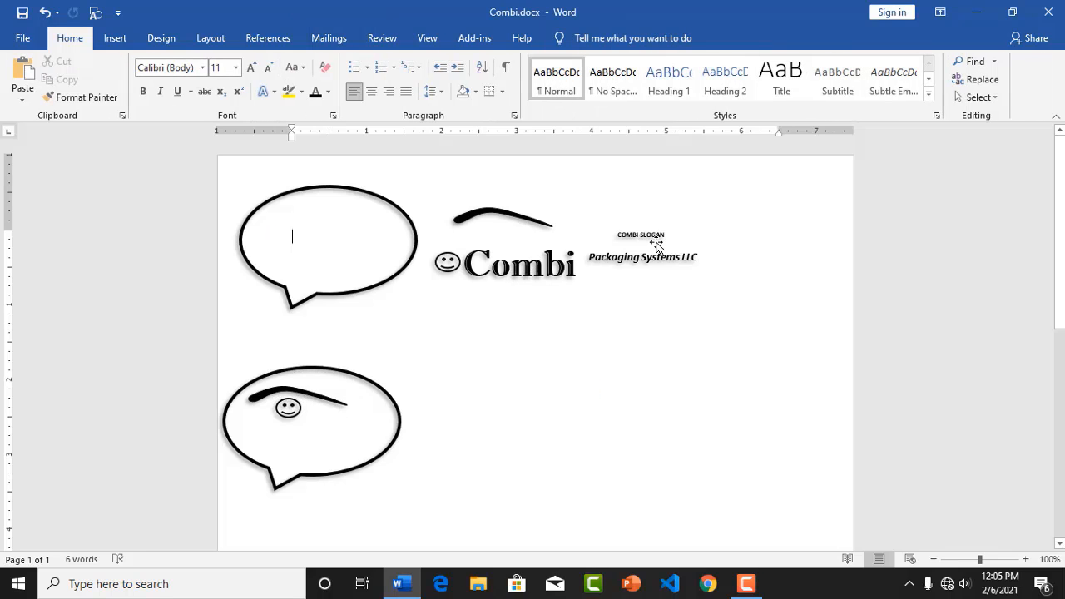
- Duplicate the Combi text box and place the copy below the logo, beside the lower speech bubble
left_click(572, 271)
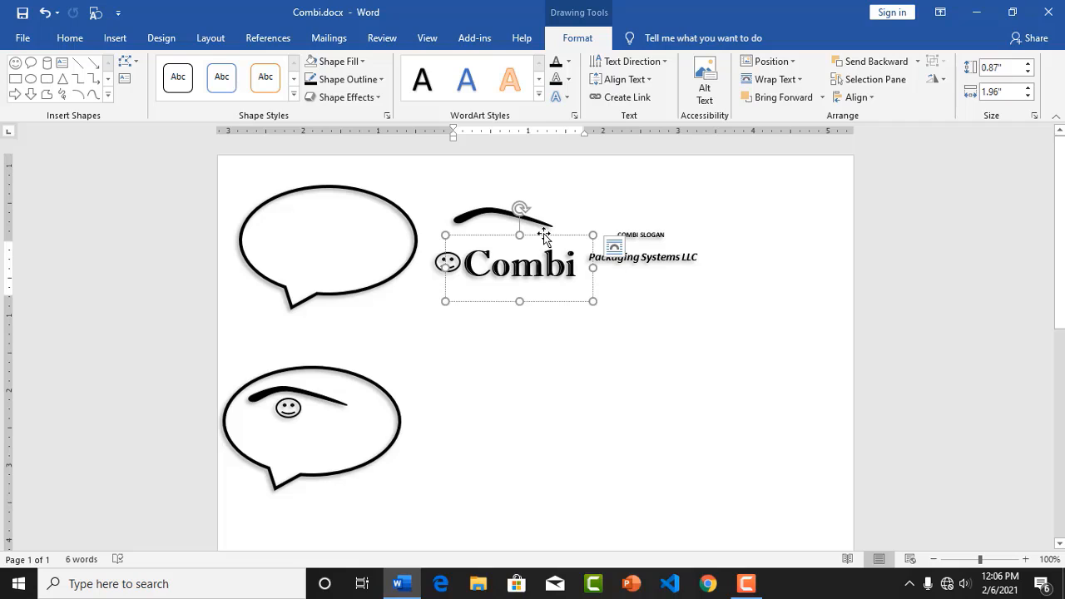
left_click(543, 236)
key("ctrl+d")
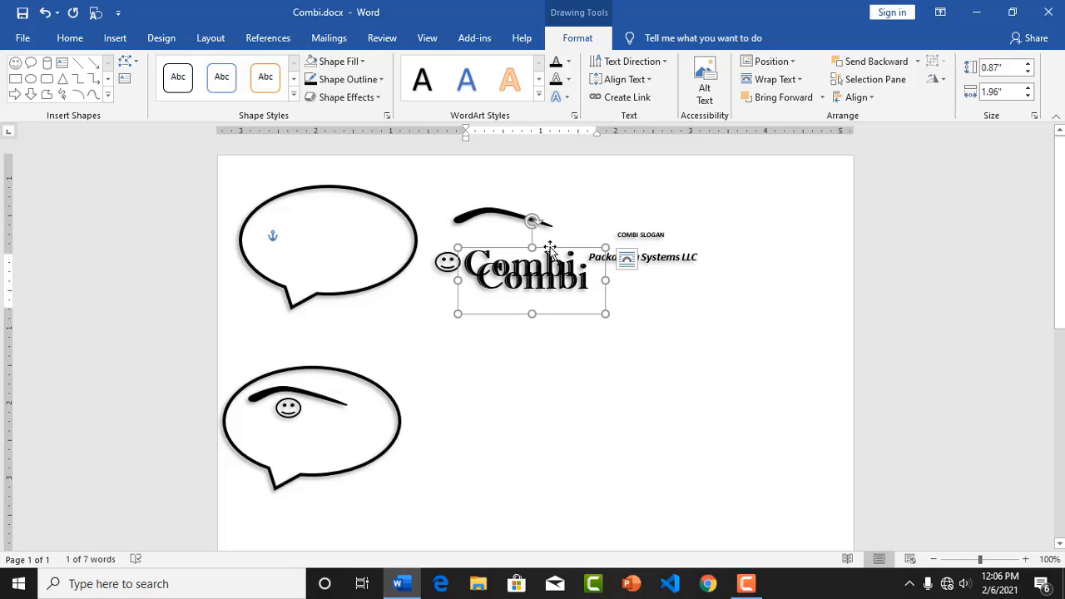
left_click_drag(551, 250, 495, 356)
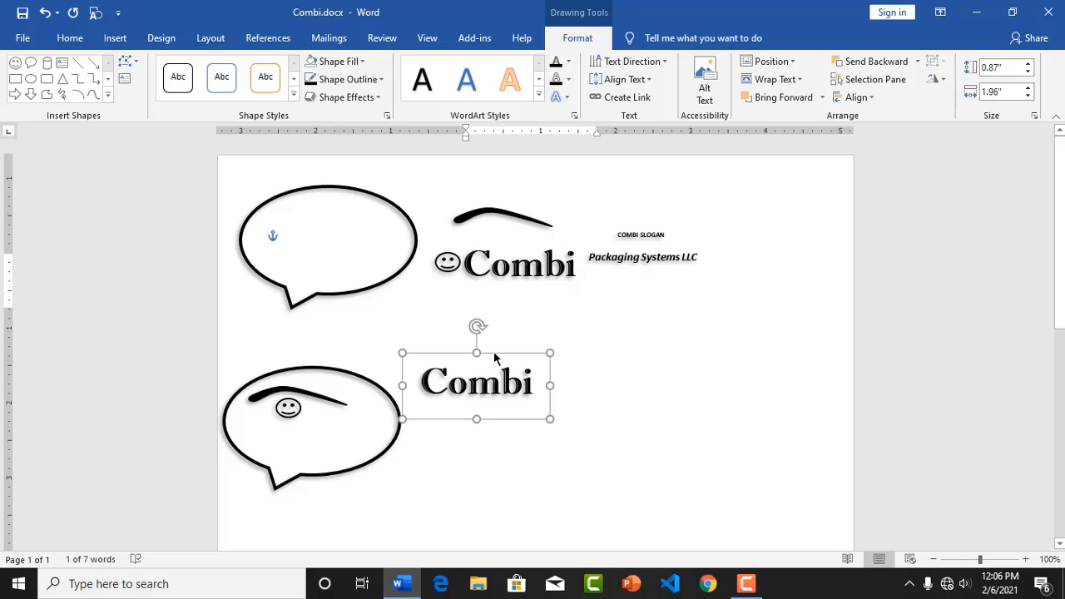
- Draw a rectangle about 1.99" wide and 0.99" high to the right of the duplicated Combi text
left_click(115, 37)
left_click(599, 300)
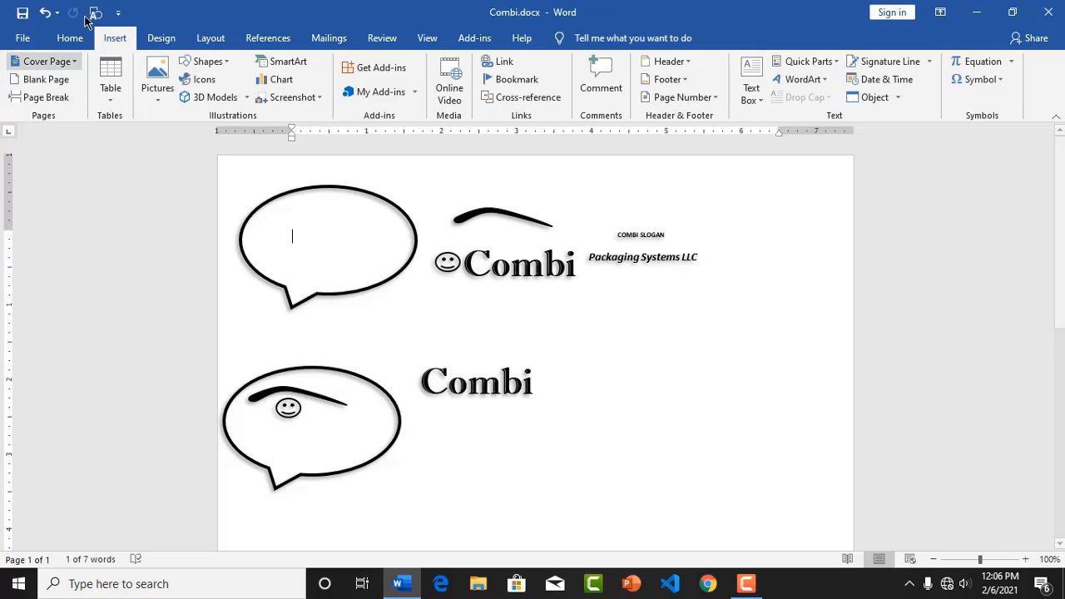
left_click(225, 60)
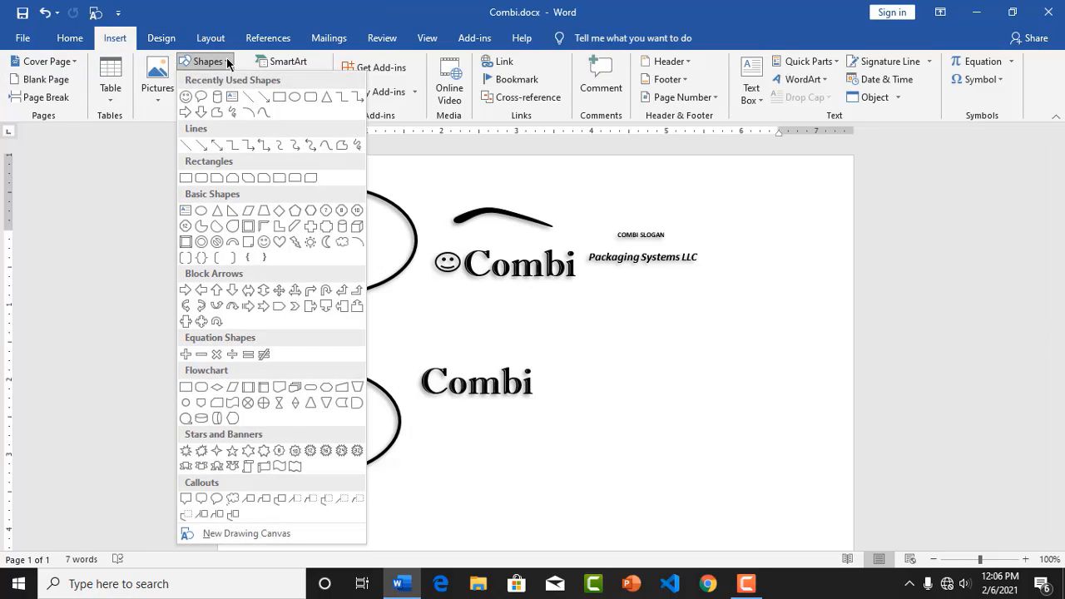
left_click(278, 98)
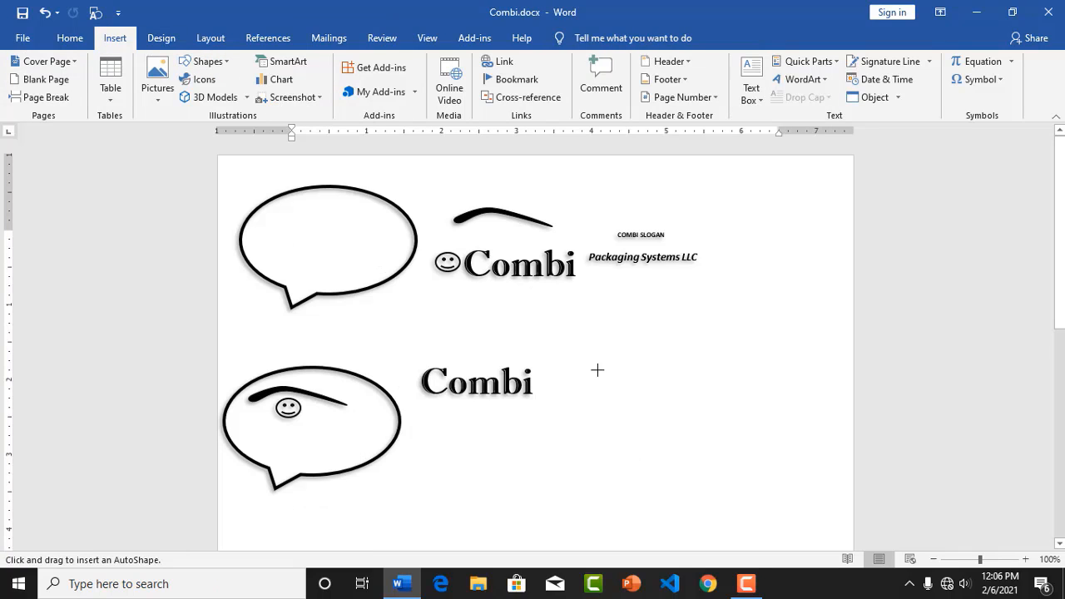
mouse_move(597, 370)
left_mouse_down()
mouse_move(742, 466)
mouse_move(774, 450)
mouse_move(747, 442)
left_mouse_up()
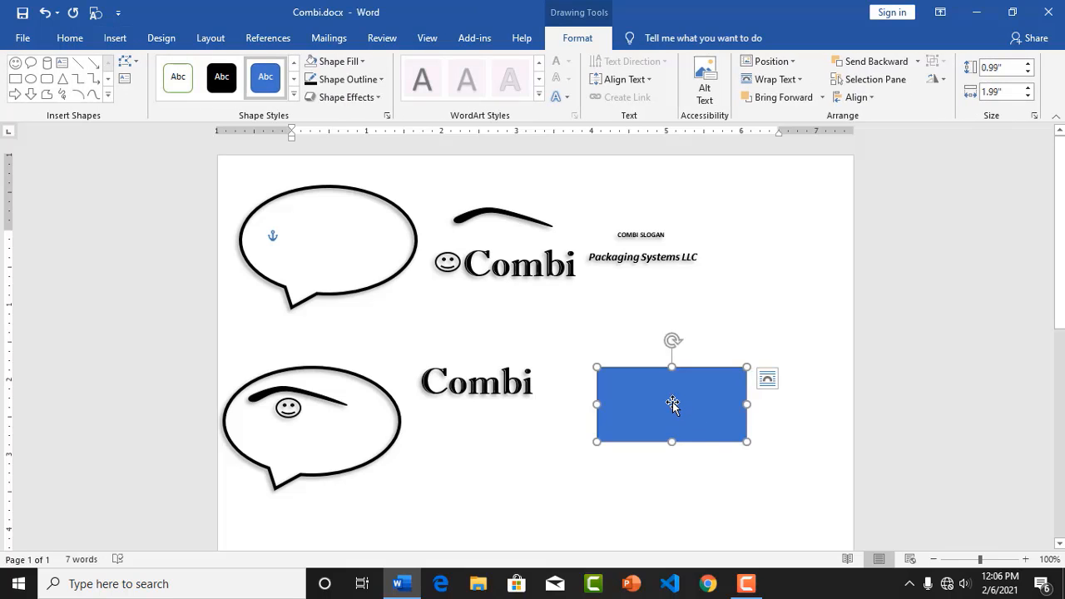
key("Escape")
- Add the text "Combi" inside the new blue rectangle
left_click(684, 409)
right_click(683, 408)
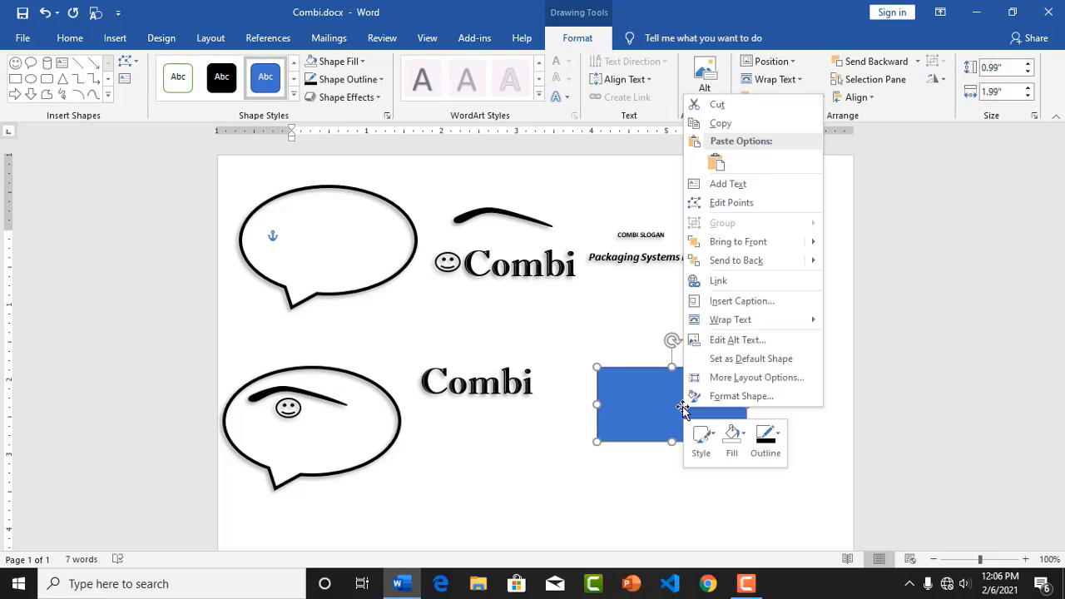
left_click(719, 184)
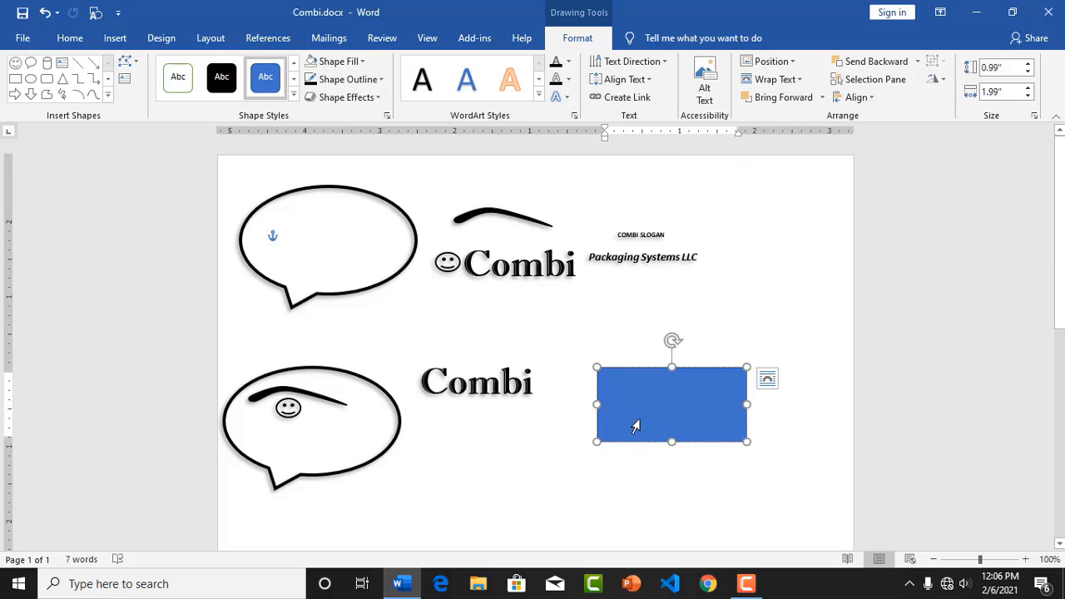
type("Combi")
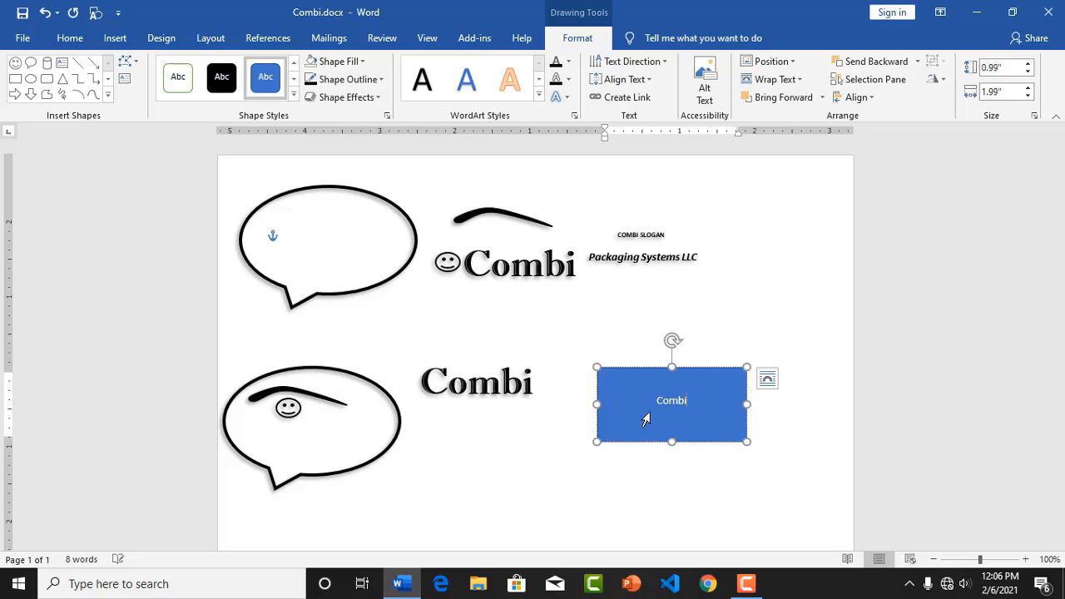
- Set the font size of the Combi text in the blue rectangle to 35
double_click(671, 401)
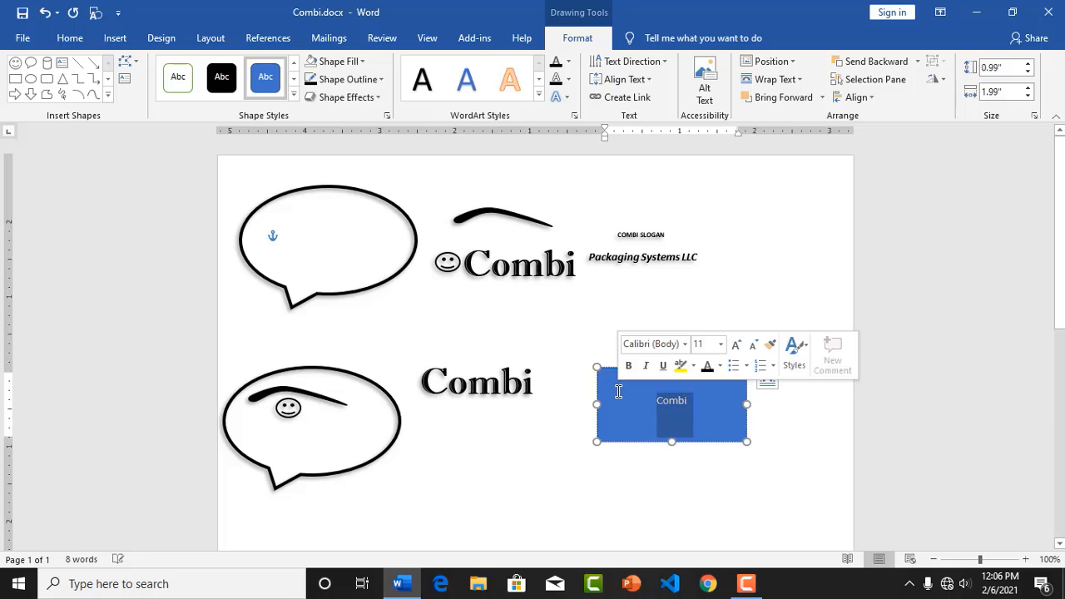
left_click(73, 38)
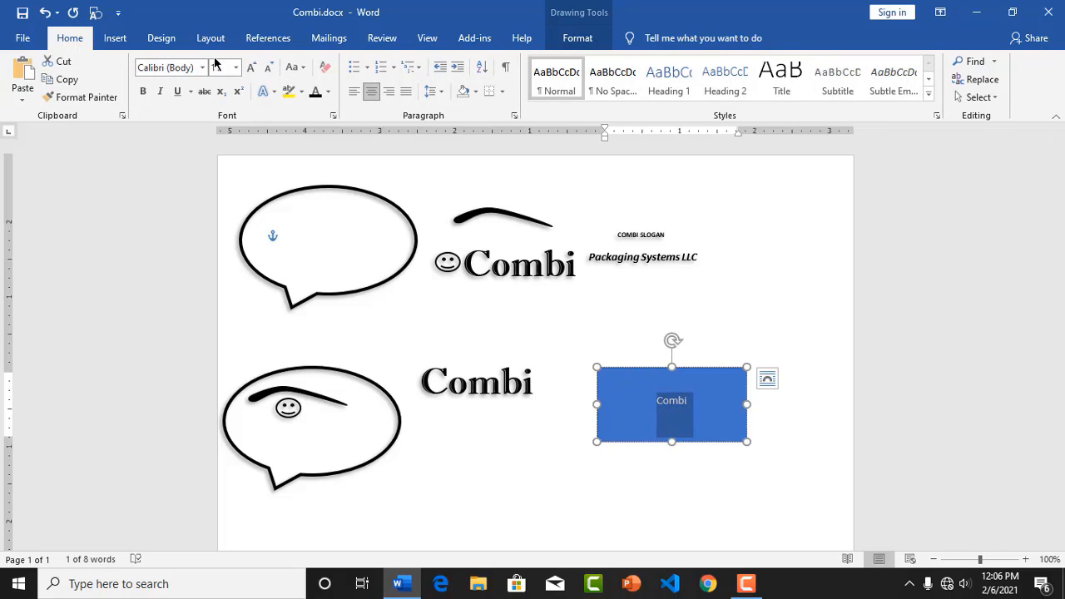
left_click(247, 74)
left_click(247, 74)
left_click(248, 73)
left_click(247, 73)
left_click(247, 73)
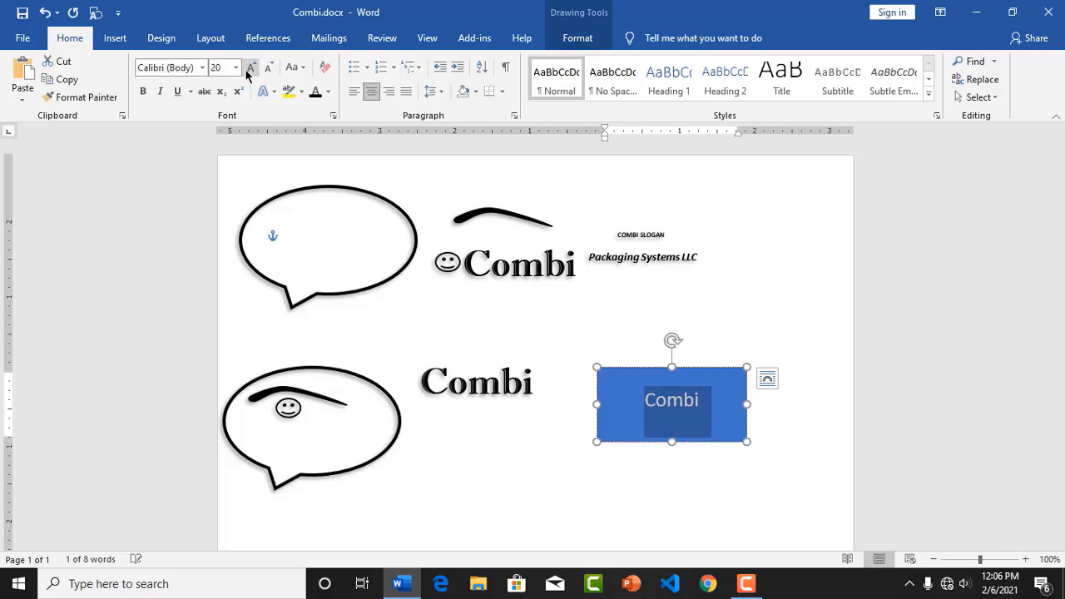
left_click(248, 73)
left_click(247, 74)
left_click(247, 73)
left_click(247, 73)
left_click(247, 73)
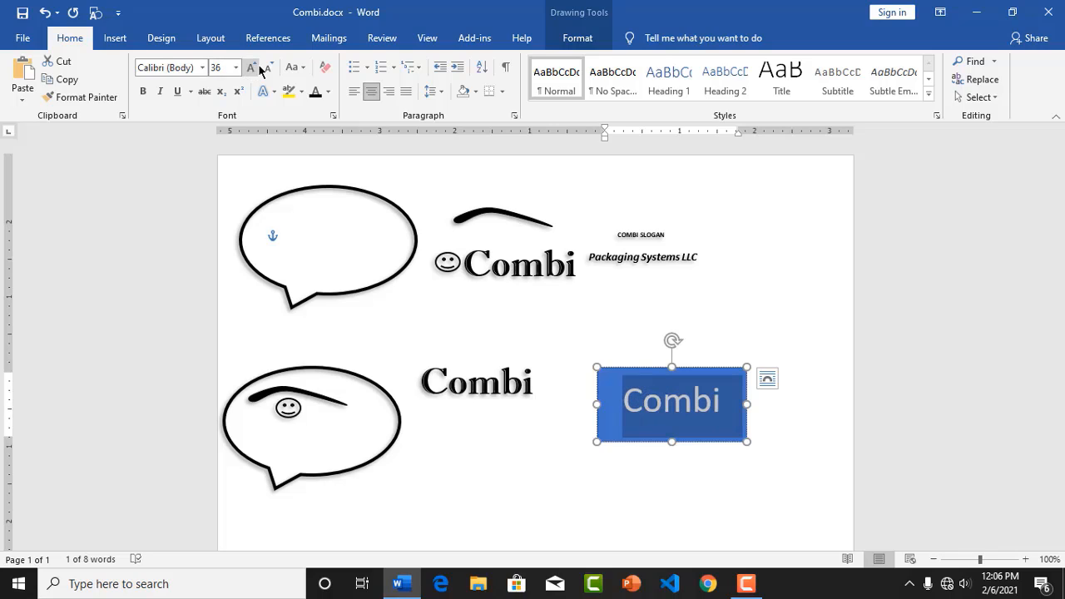
left_click(266, 70)
left_click(253, 72)
left_click(221, 71)
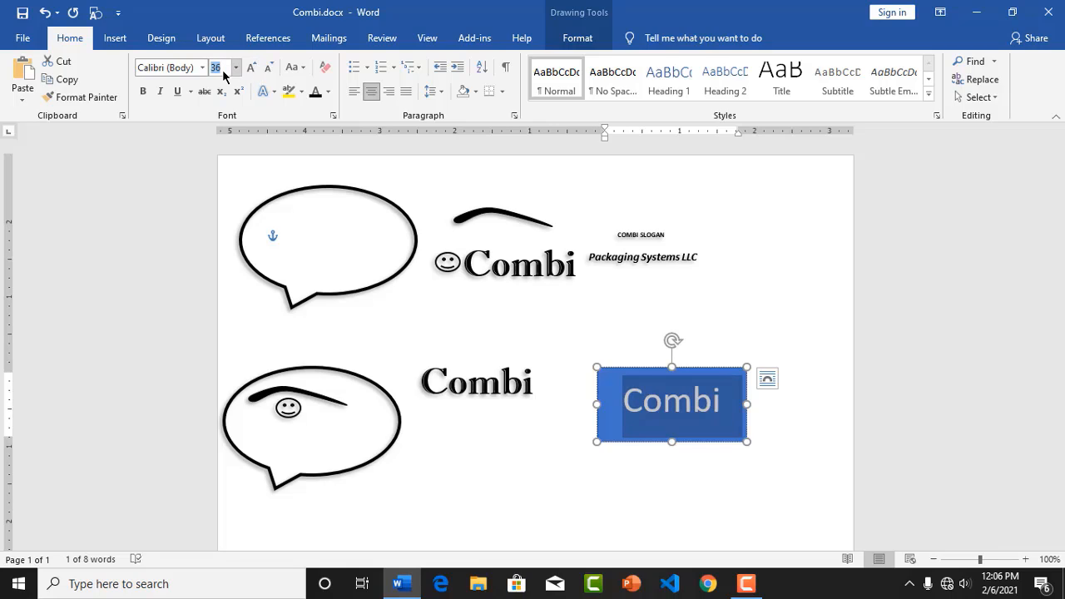
type("35")
key("Return")
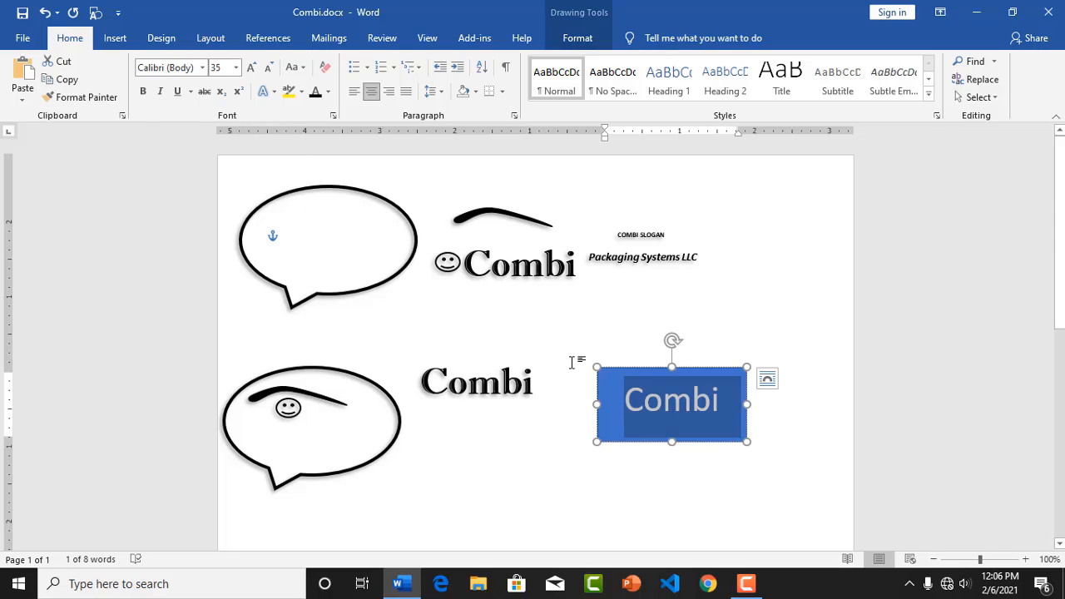
- Make the Combi text in the blue rectangle bold and color it black
left_click(143, 92)
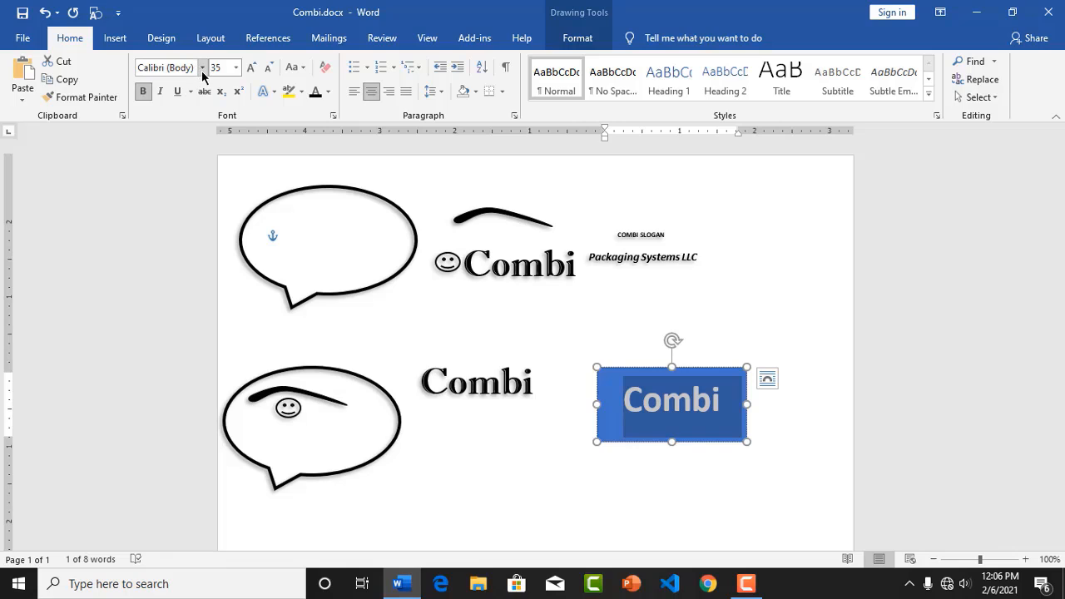
left_click(329, 92)
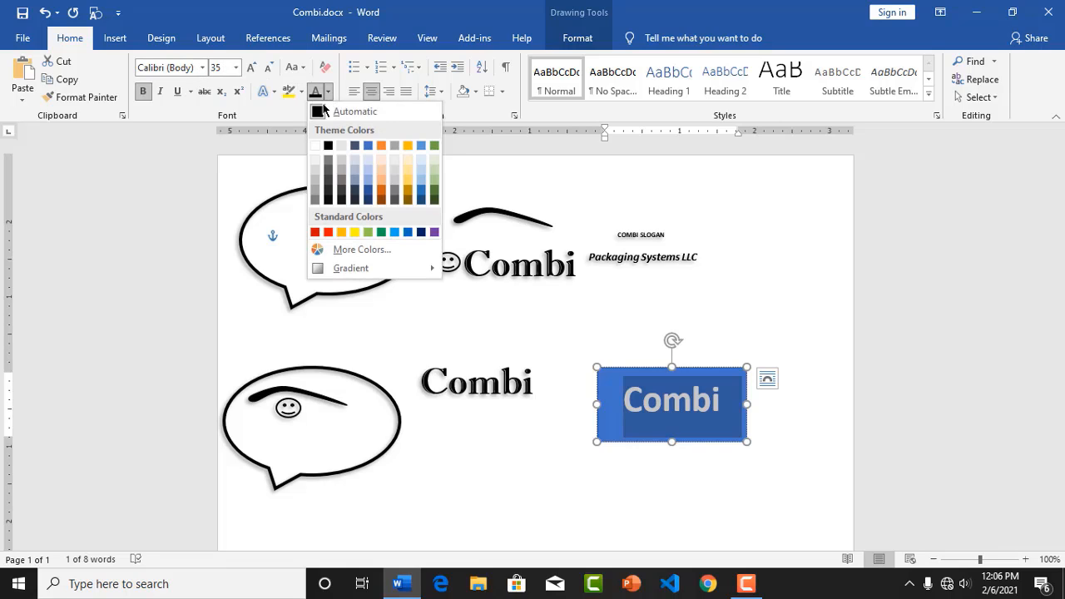
left_click(327, 145)
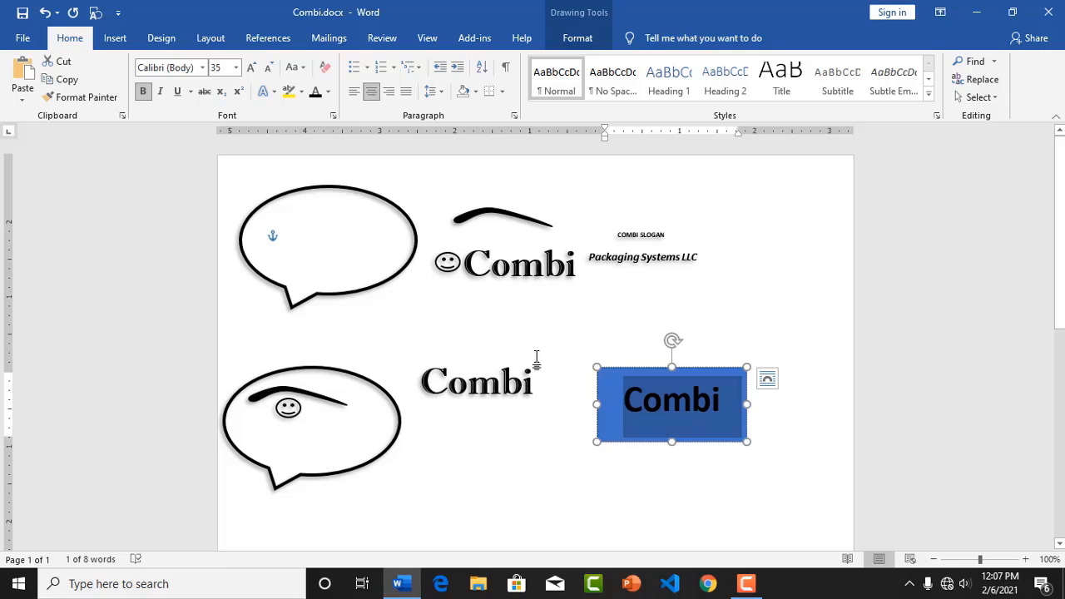
- Change the font of the Combi text in the blue rectangle to Imprint MT Shadow
left_click(203, 68)
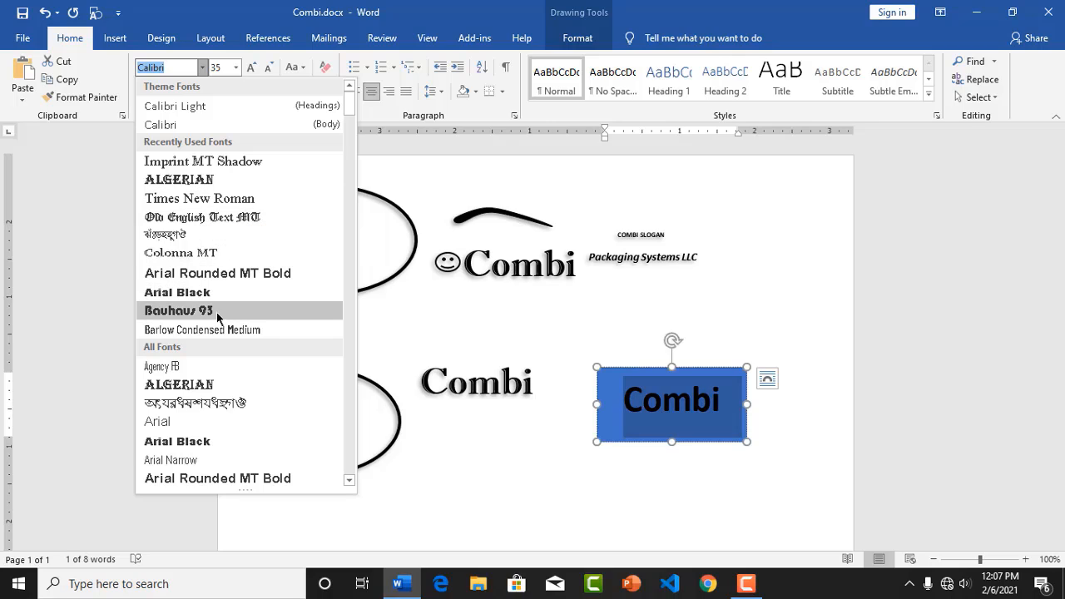
left_click(218, 162)
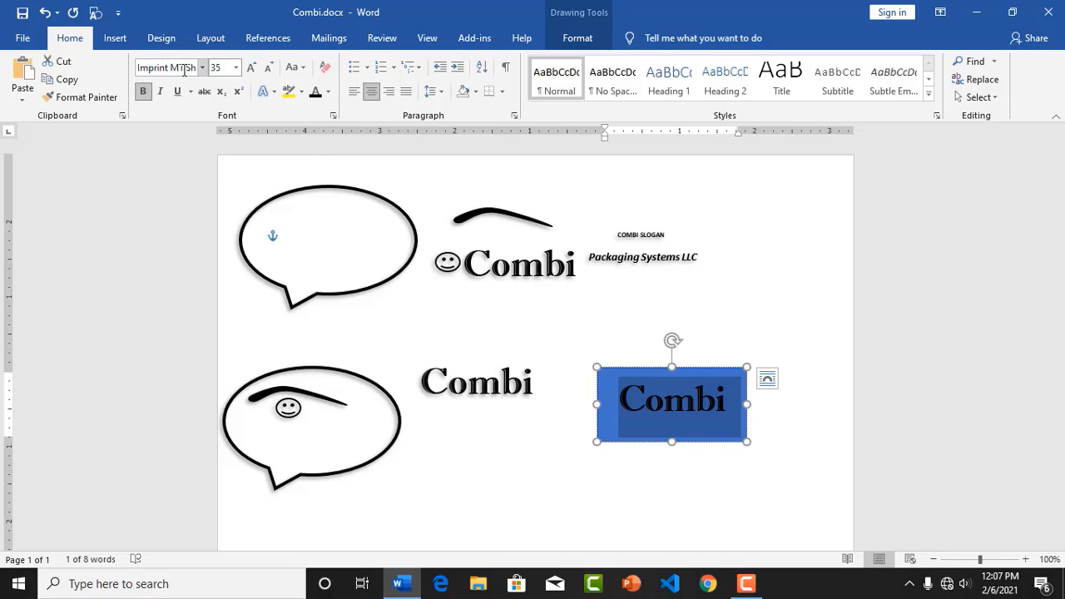
left_click(664, 412)
left_click_drag(730, 402, 596, 401)
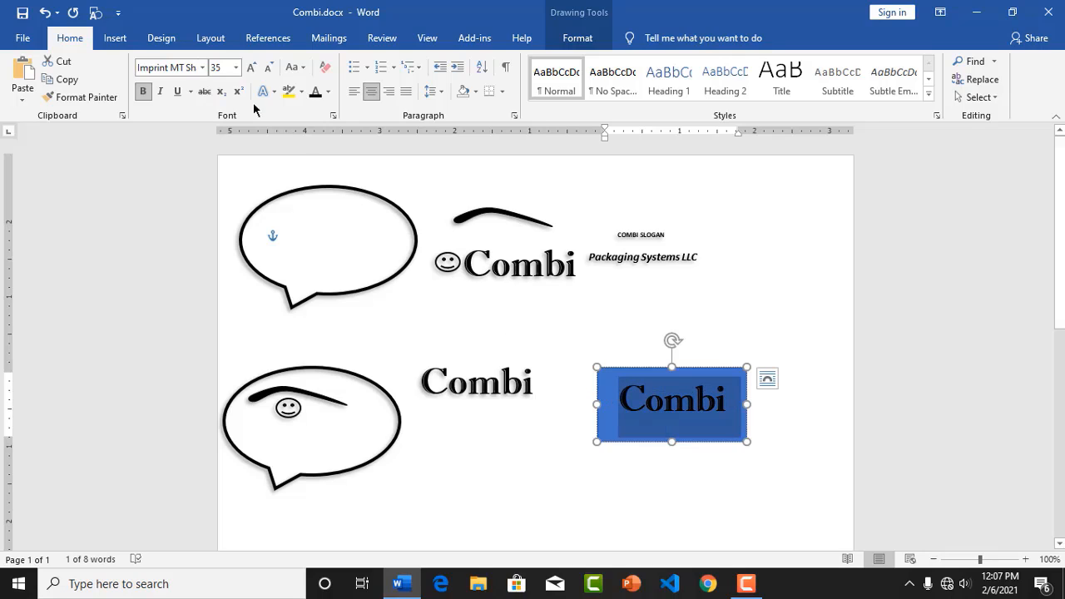
left_click(161, 65)
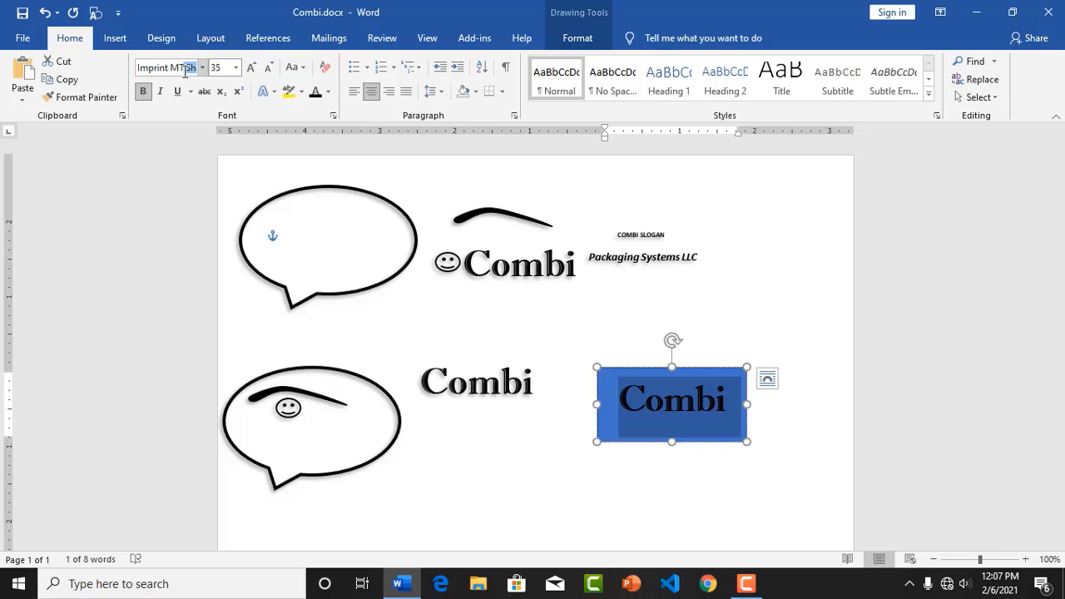
key("Return")
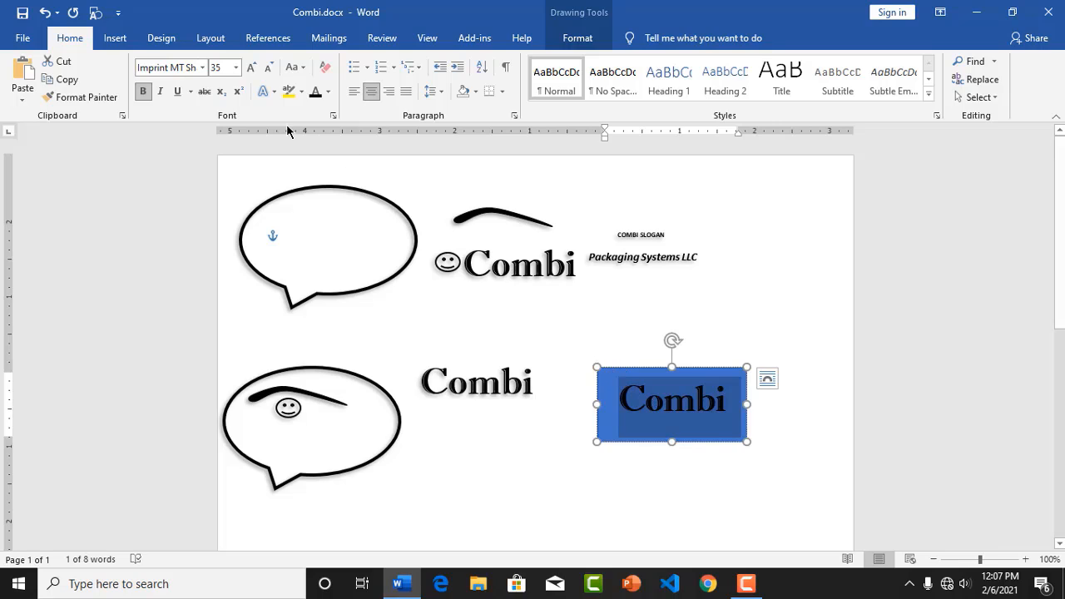
- Remove the fill and the outline from the rectangle around the new Combi text
left_click(761, 502)
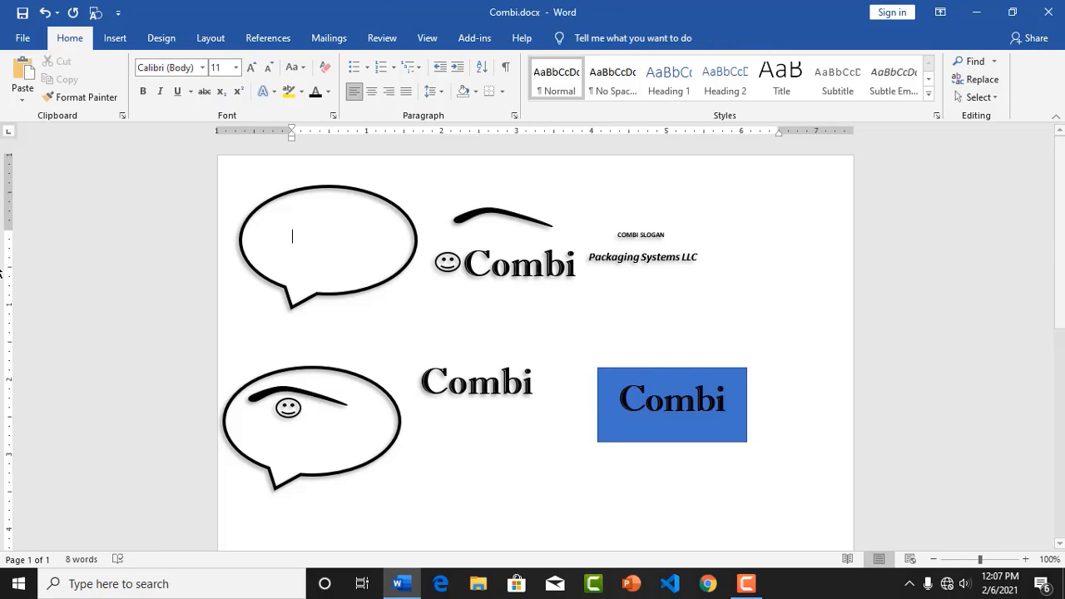
left_click(683, 370)
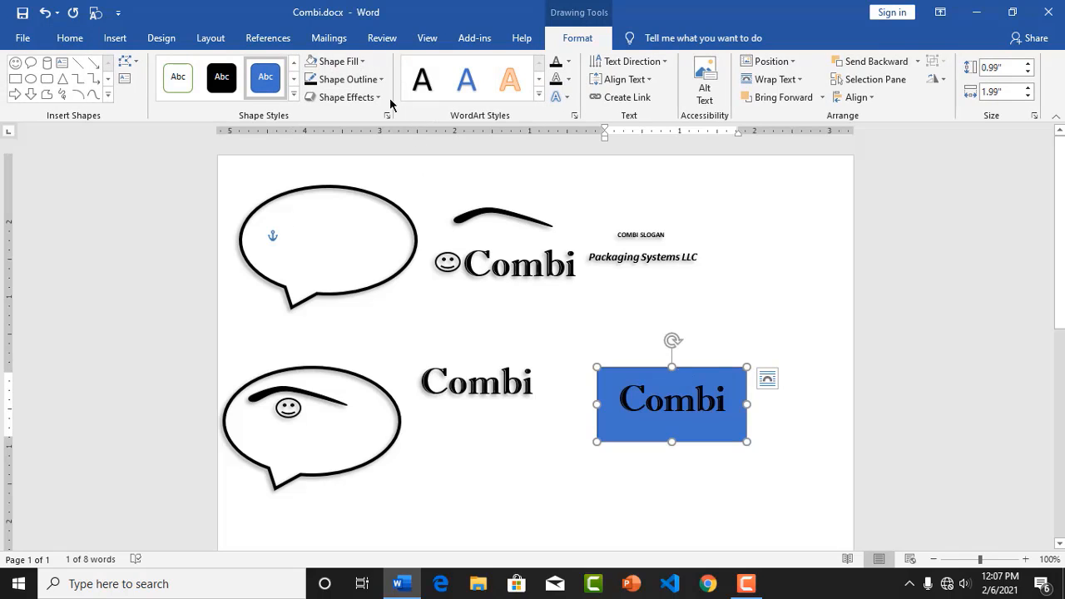
left_click(362, 62)
left_click(341, 201)
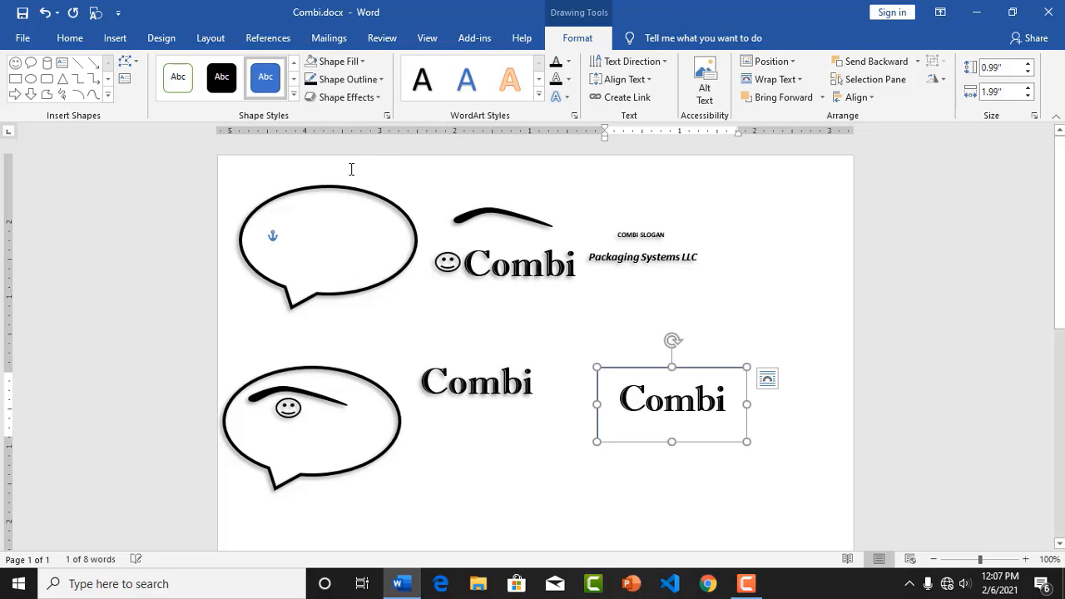
left_click(383, 79)
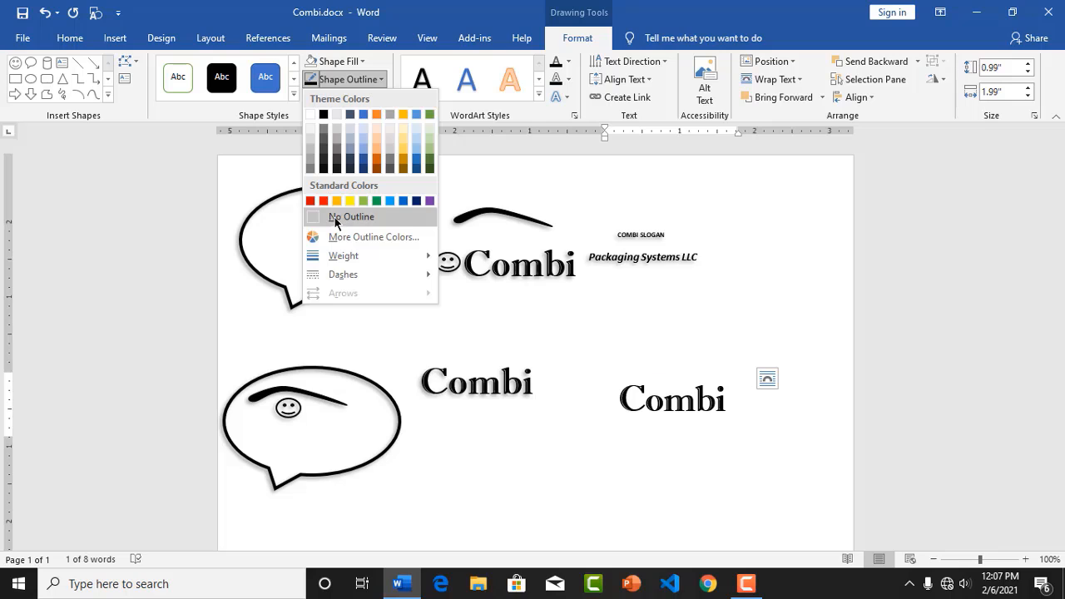
left_click(333, 218)
- Apply a shadow effect to the newly drawn Combi text shape
left_click(374, 96)
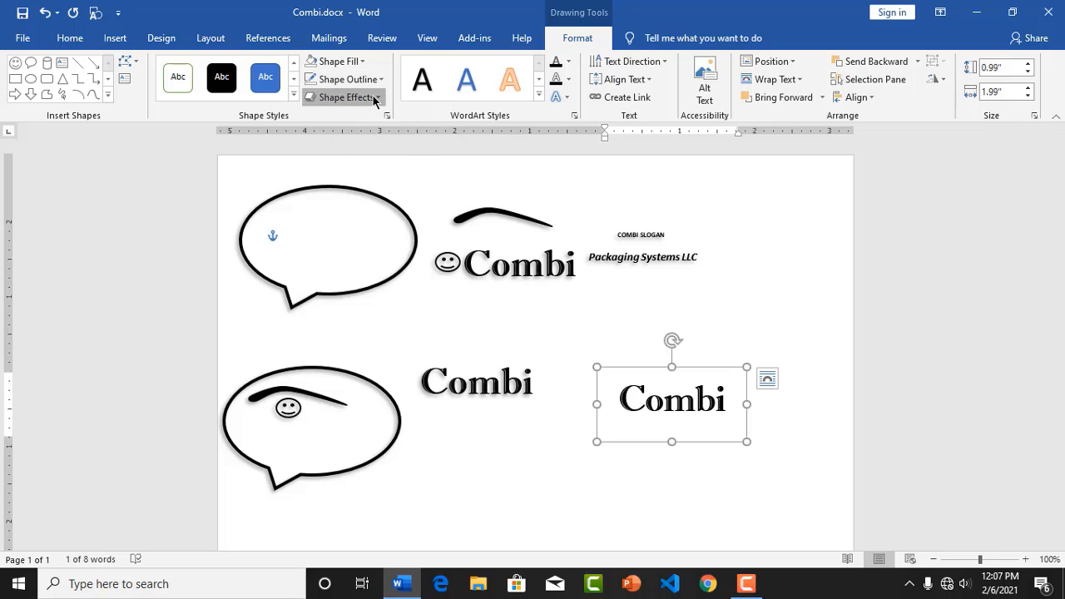
mouse_move(357, 162)
left_click(533, 218)
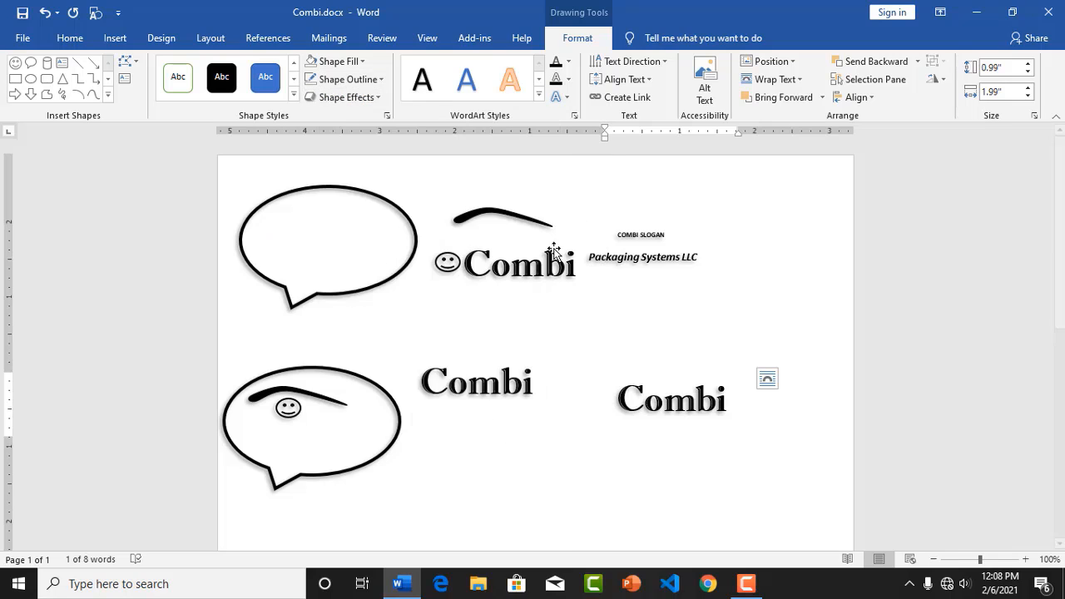
left_click(725, 327)
- Delete the newly drawn Combi text shape, keeping the duplicated Combi text beside the lower speech bubble
left_click(696, 400)
left_click(718, 369)
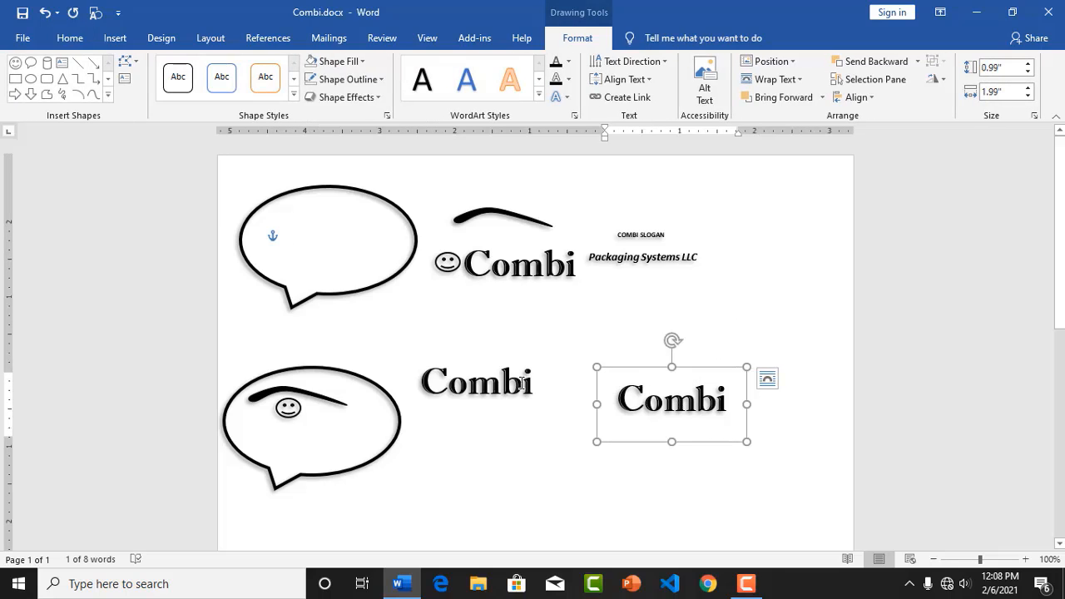
key("Delete")
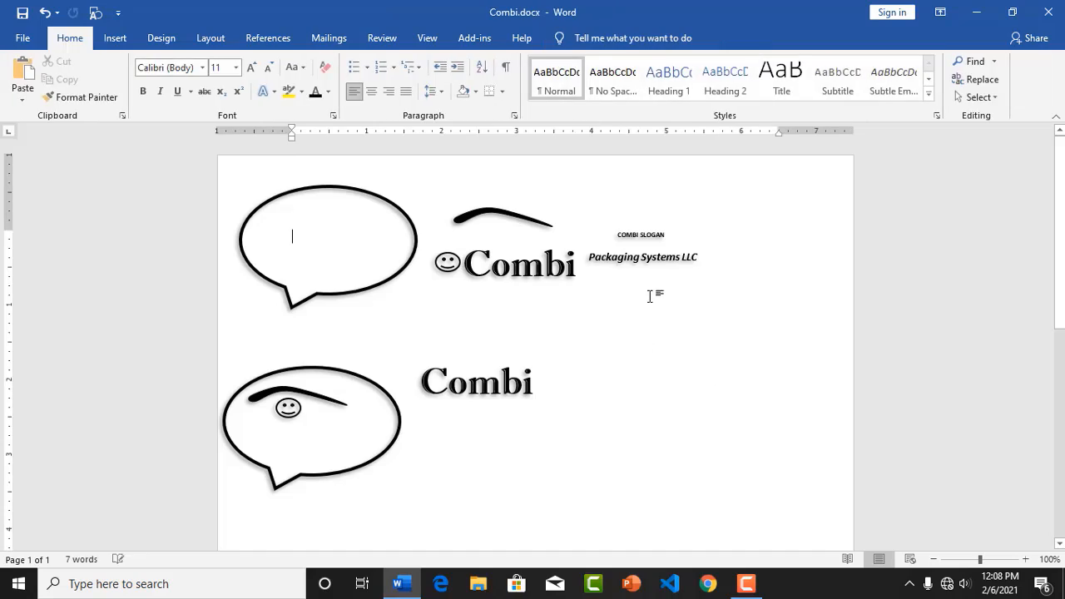